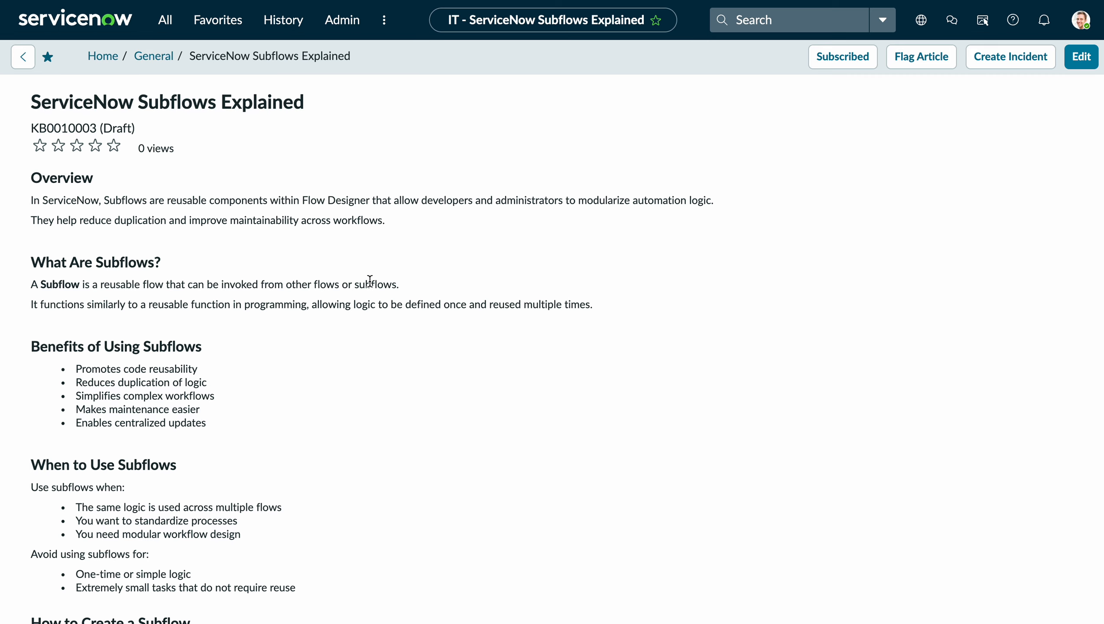
# Read the ServiceNow Subflows Explained article through the benefits, when-to-use and how-to-create sections.
pyautogui.scroll(-3, 402, 342)
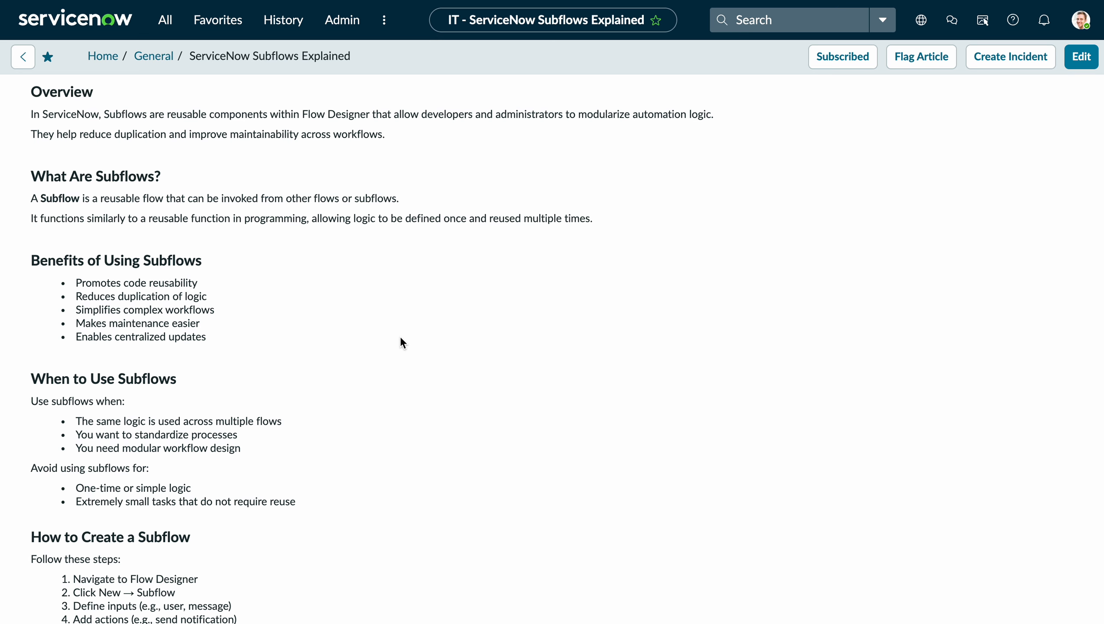
pyautogui.scroll(-5, 400, 375)
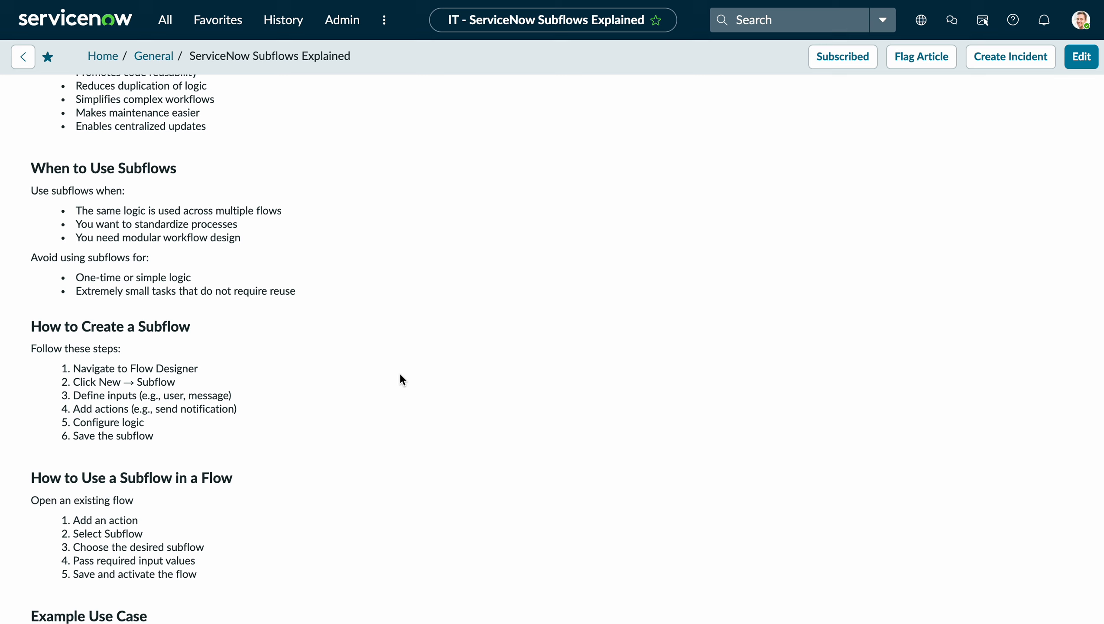
pyautogui.scroll(-5, 401, 376)
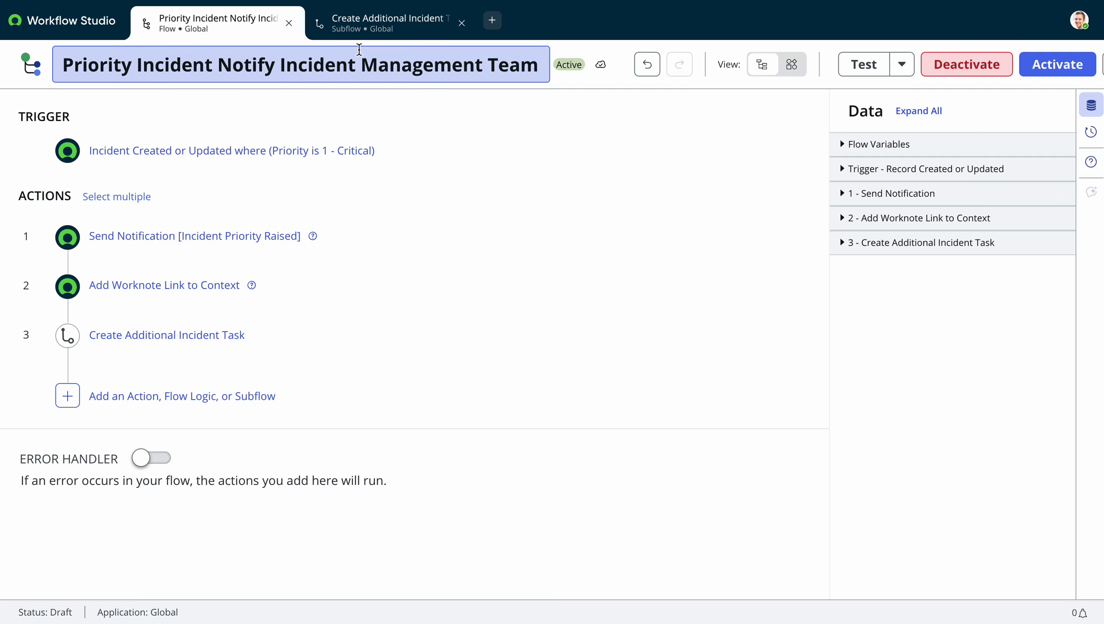
# Switch to the Create Additional Incident Task subflow in Workflow Studio and review its Create Record action and input definitions.
pyautogui.click(362, 33)
pyautogui.scroll(10, 452, 313)
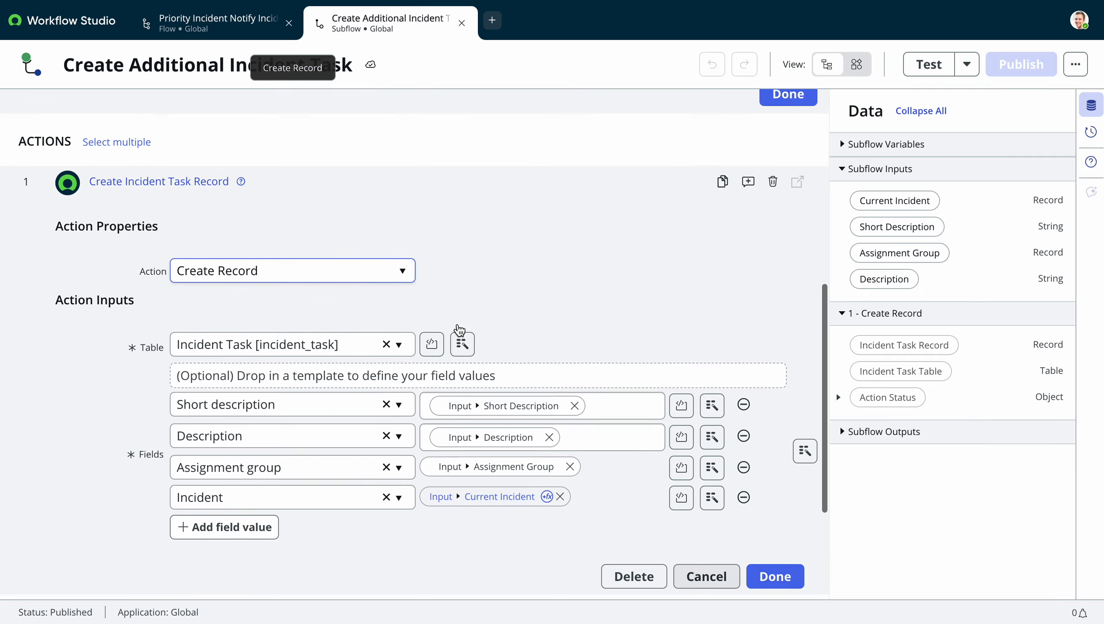
pyautogui.scroll(2, 457, 323)
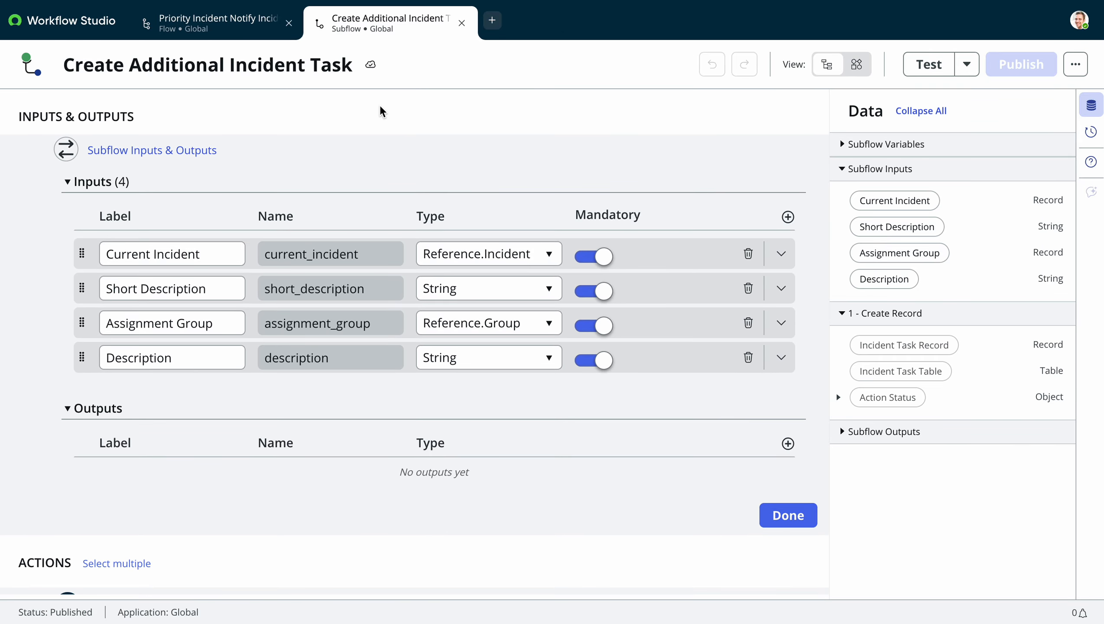
# Create a new subflow named Test in the Global application with the description "test".
pyautogui.click(94, 27)
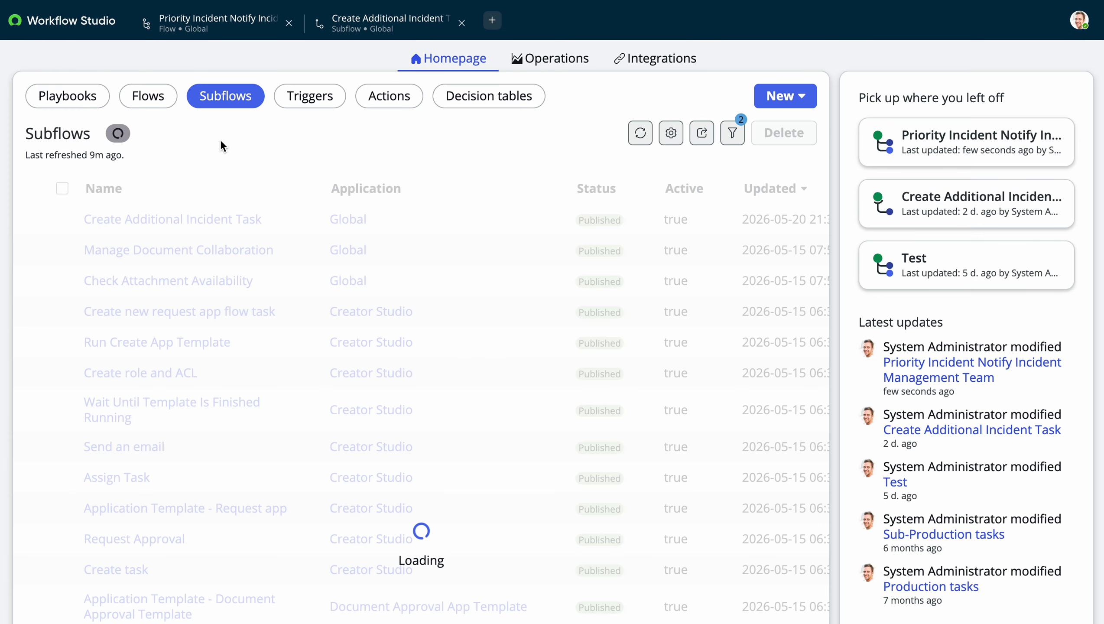
pyautogui.click(776, 94)
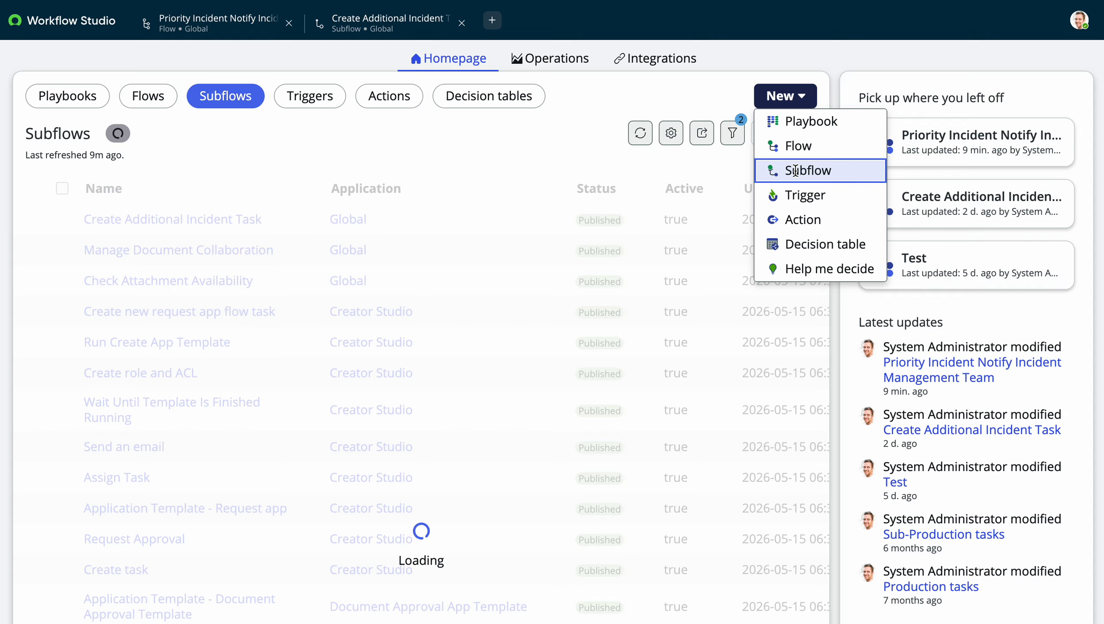
pyautogui.click(782, 170)
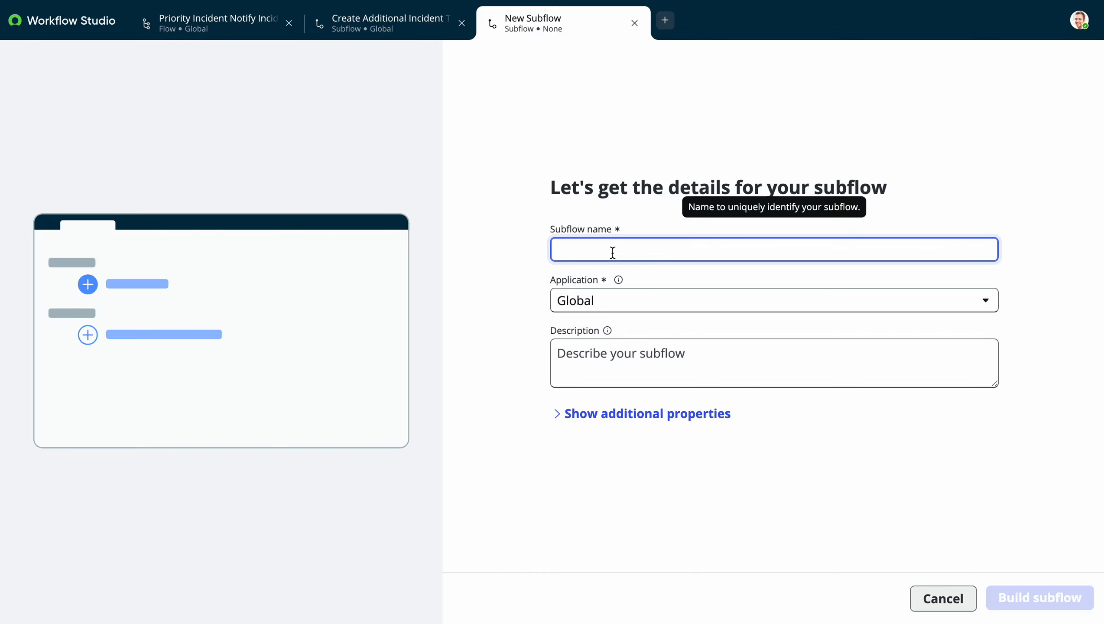
pyautogui.write('Test')
pyautogui.click(638, 355)
pyautogui.write('test')
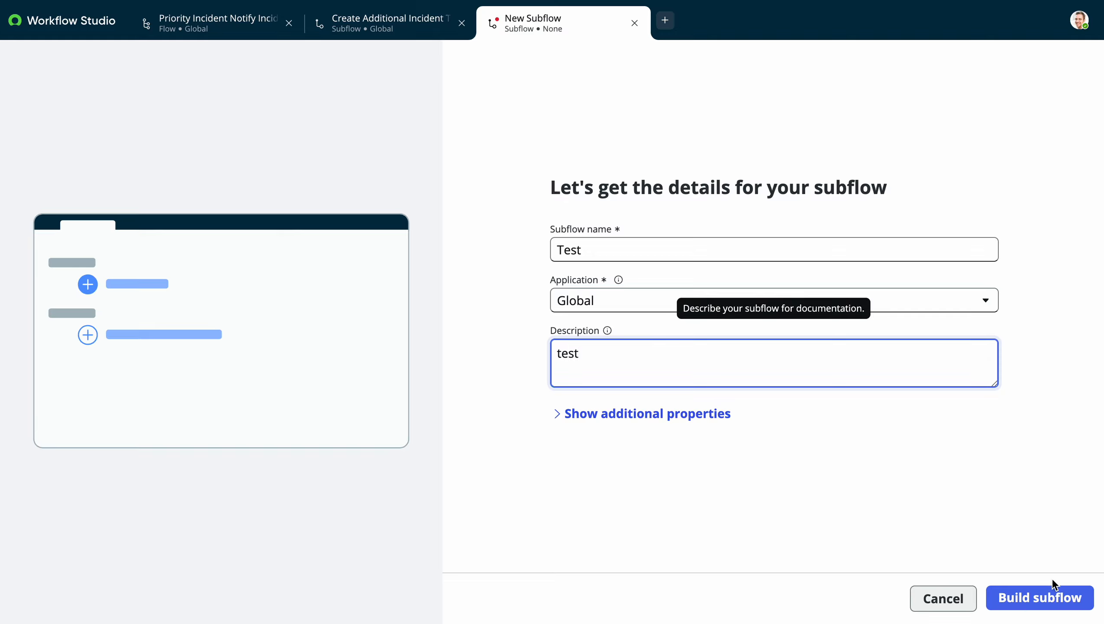
pyautogui.click(1040, 603)
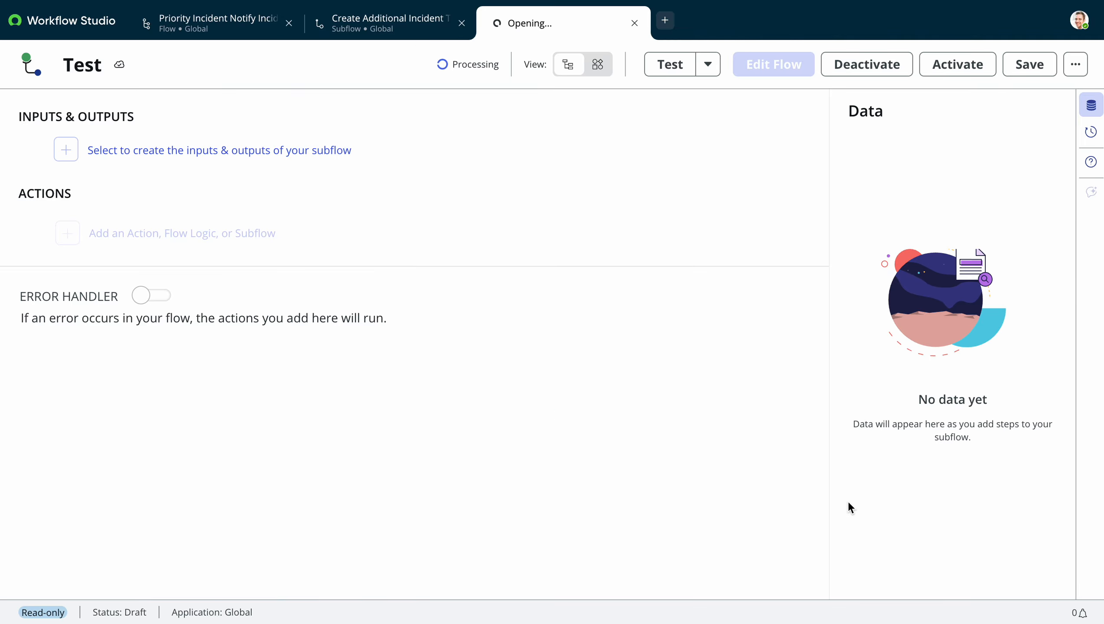
# Open the Test subflow's inputs and outputs definition and show the component types available under its actions.
pyautogui.click(66, 150)
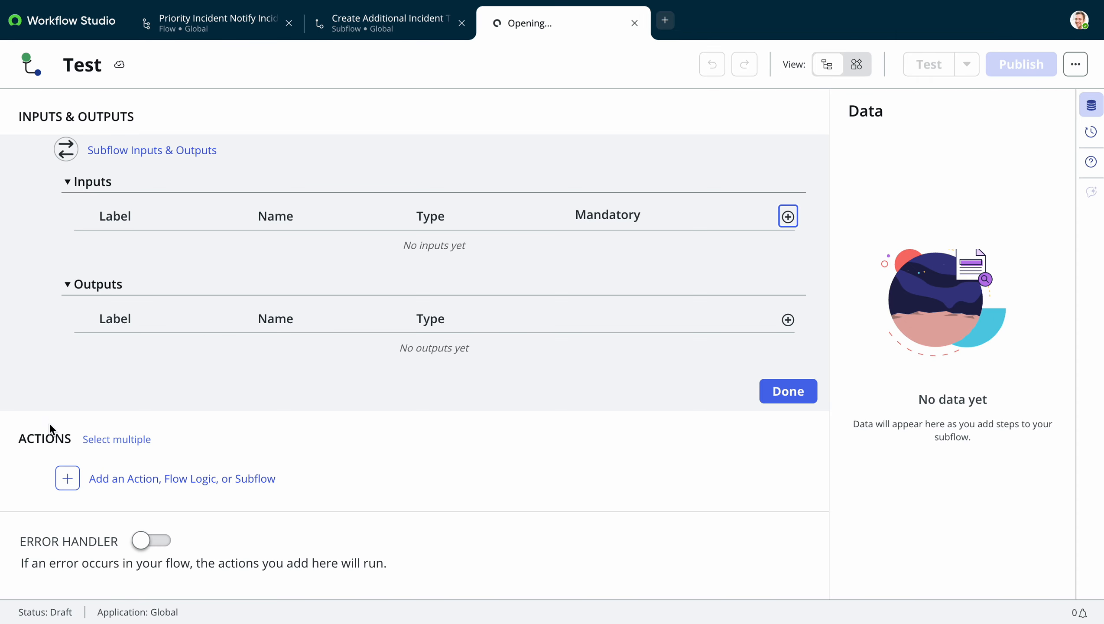
pyautogui.click(69, 478)
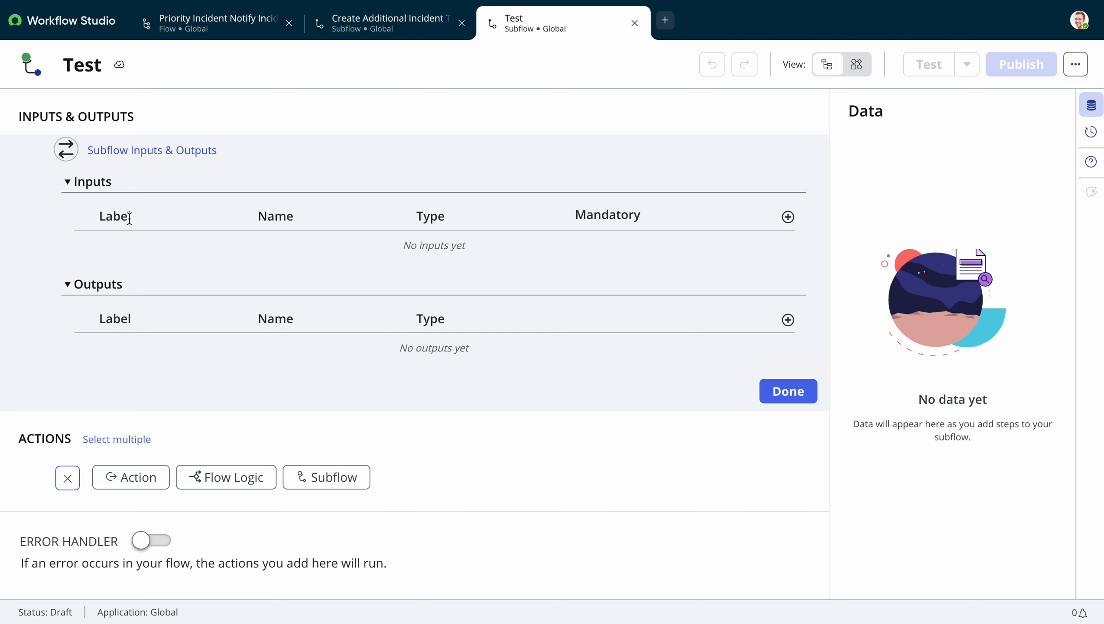
# Return to the Create Additional Incident Task subflow and examine the labels, types and mandatory settings of its inputs.
pyautogui.click(376, 34)
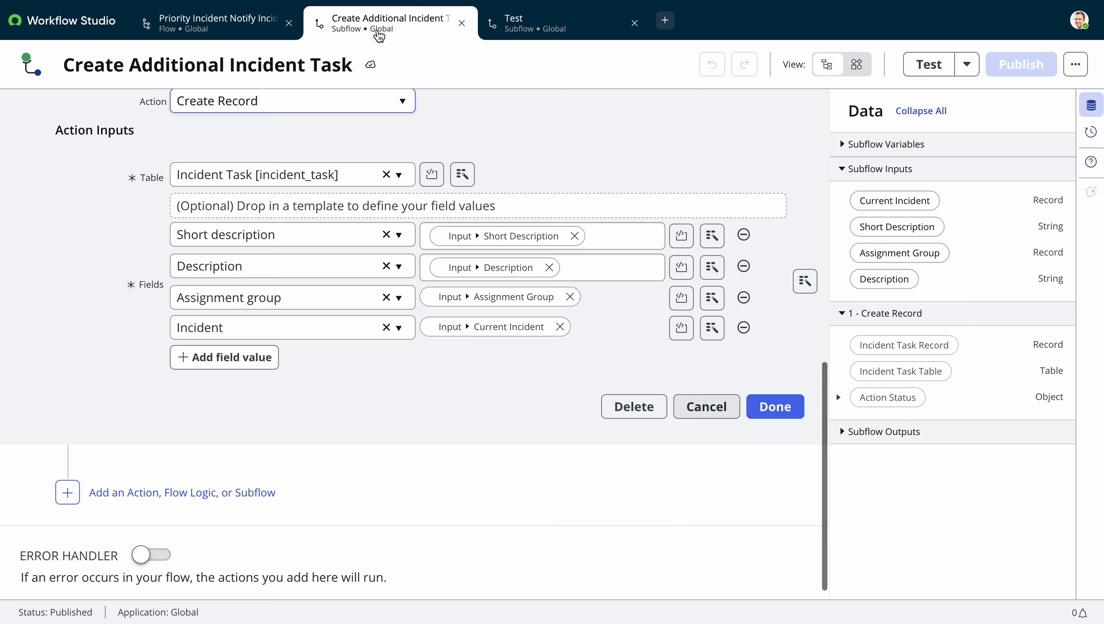
pyautogui.scroll(10, 407, 240)
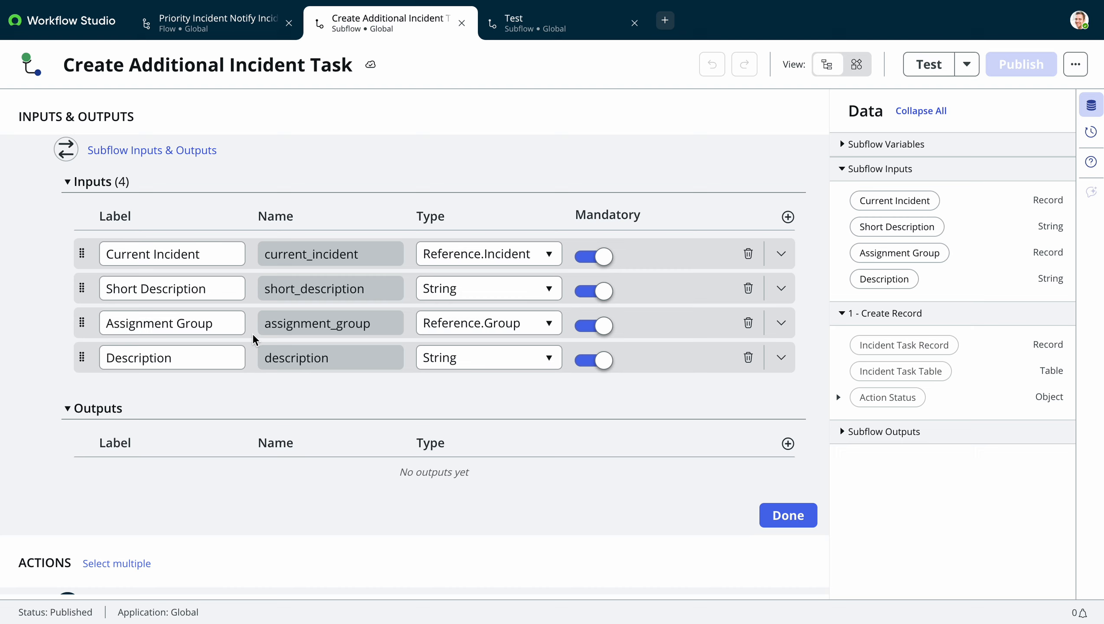
pyautogui.click(220, 366)
# Examine how the Create Record action on the Incident Task table maps its field values to the subflow inputs.
pyautogui.scroll(-5, 170, 501)
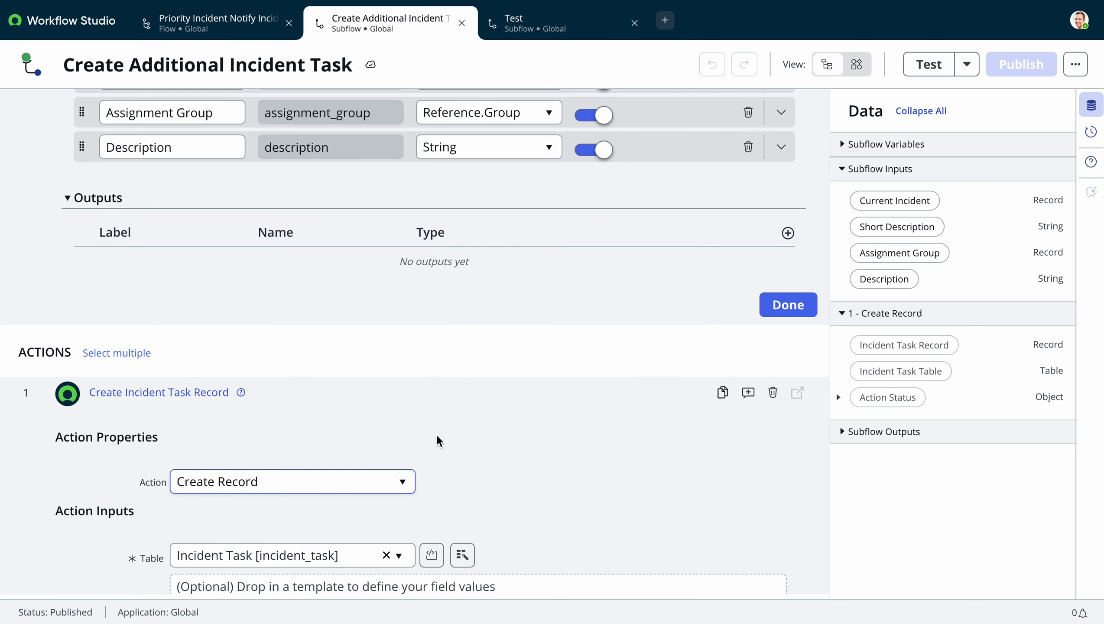
pyautogui.scroll(-4, 437, 437)
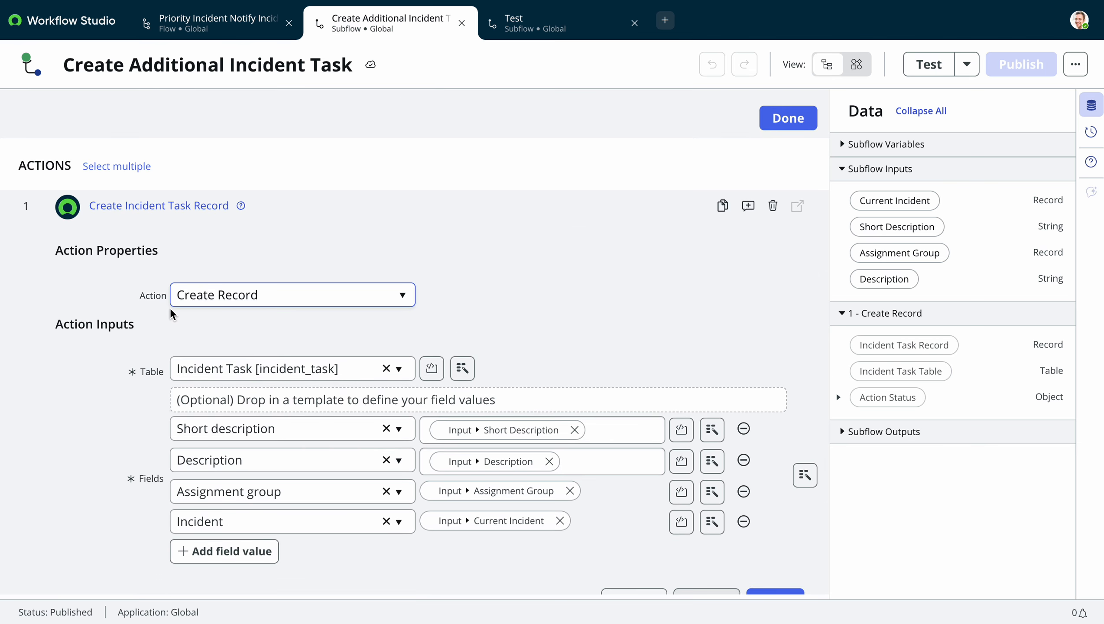
pyautogui.click(263, 302)
pyautogui.click(521, 311)
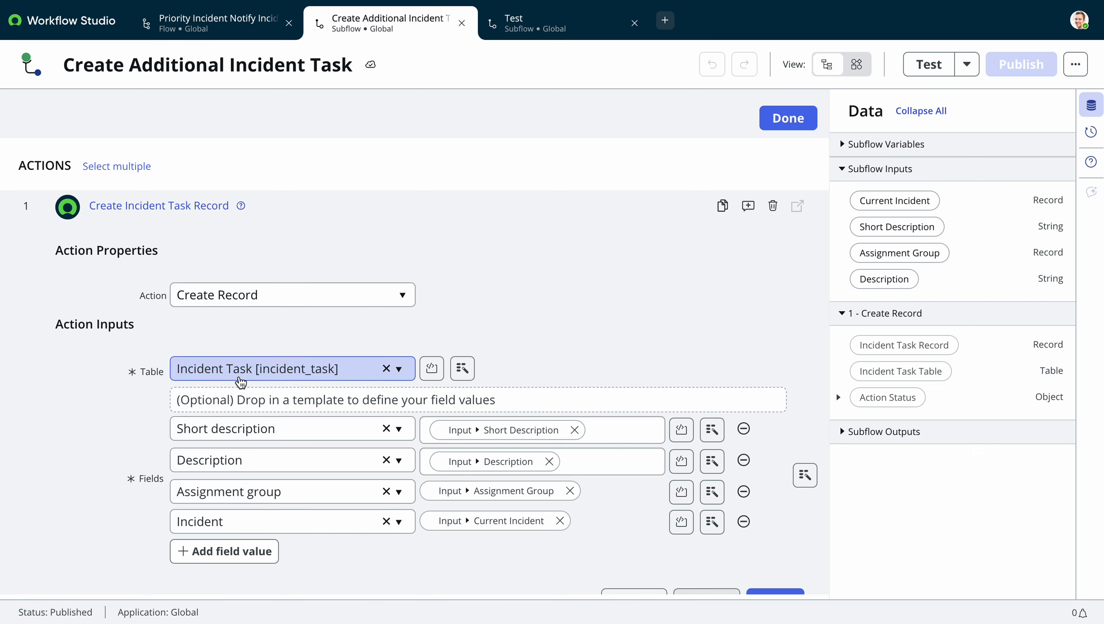
pyautogui.scroll(-2, 551, 305)
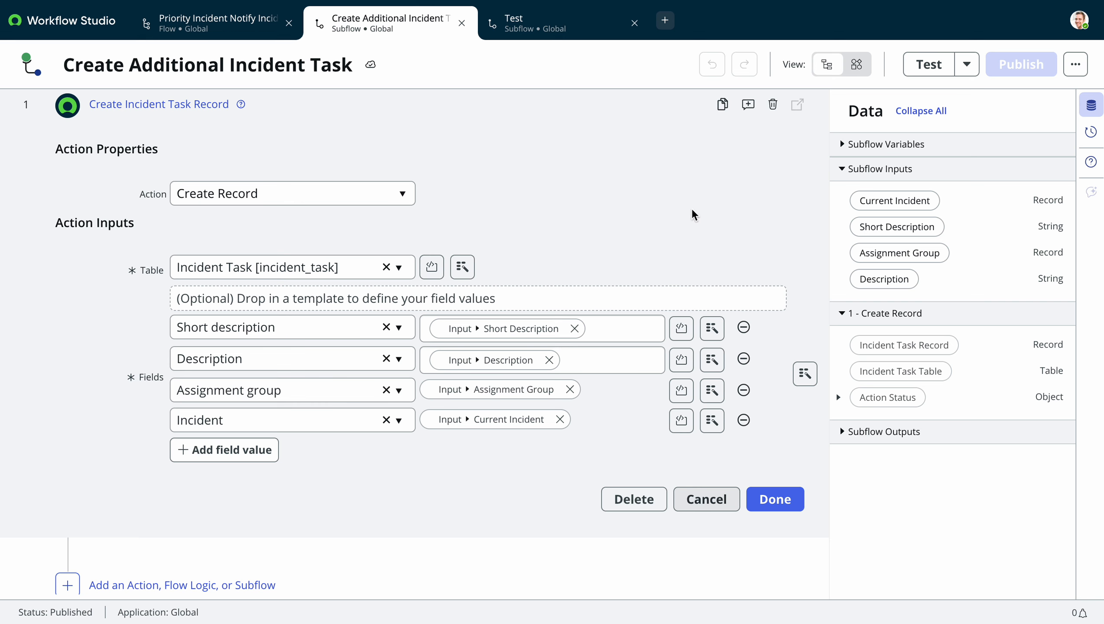
pyautogui.moveTo(901, 228); pyautogui.dragTo(520, 316)
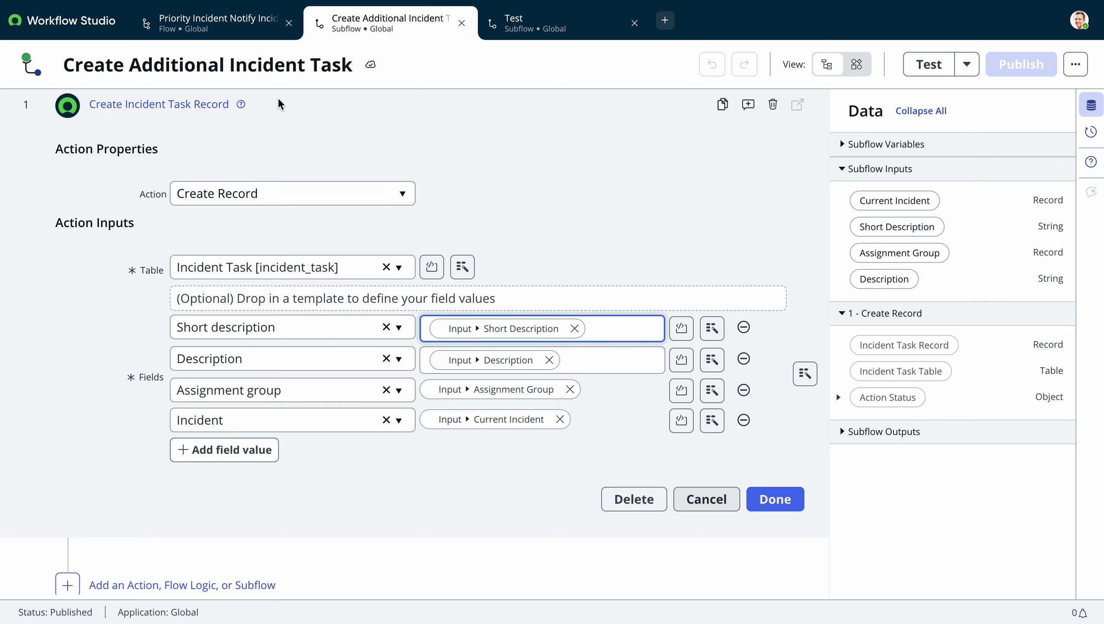
pyautogui.scroll(10, 542, 348)
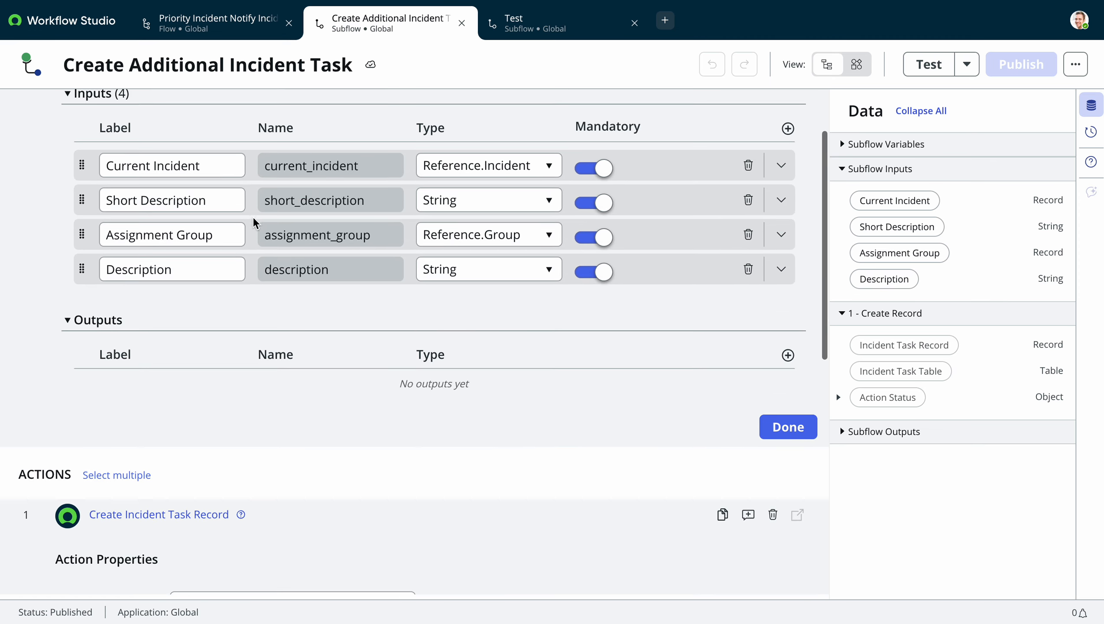
pyautogui.scroll(-10, 339, 408)
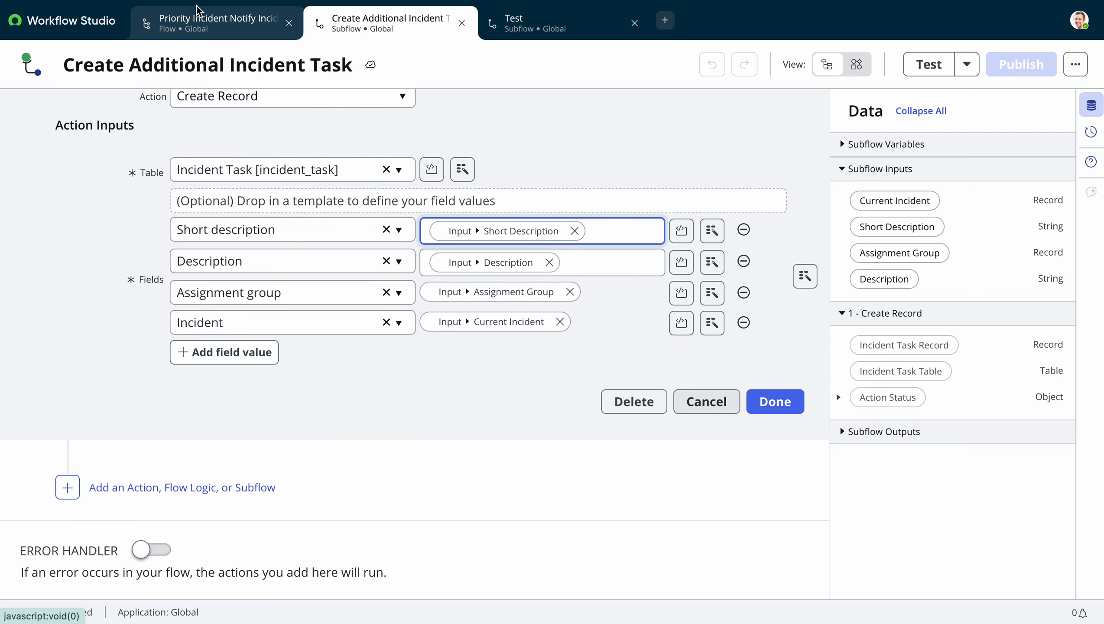
# Open the Create Additional Incident Task step in the Priority Incident Notify Incident Management Team flow and examine its input values.
pyautogui.click(217, 26)
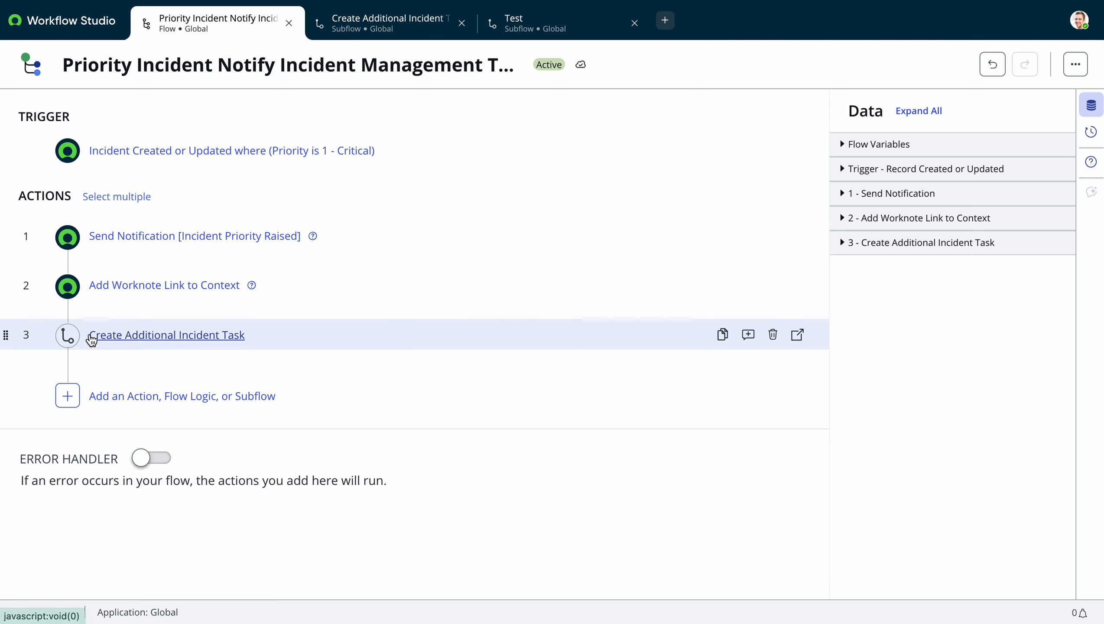
pyautogui.click(140, 336)
pyautogui.scroll(-5, 593, 431)
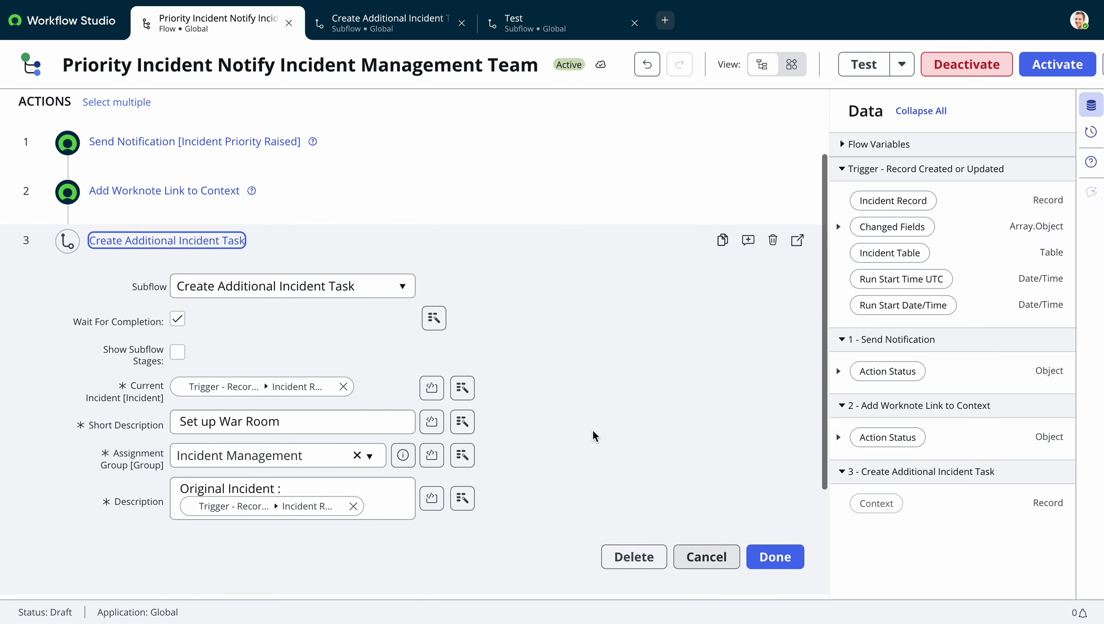
pyautogui.scroll(1, 593, 431)
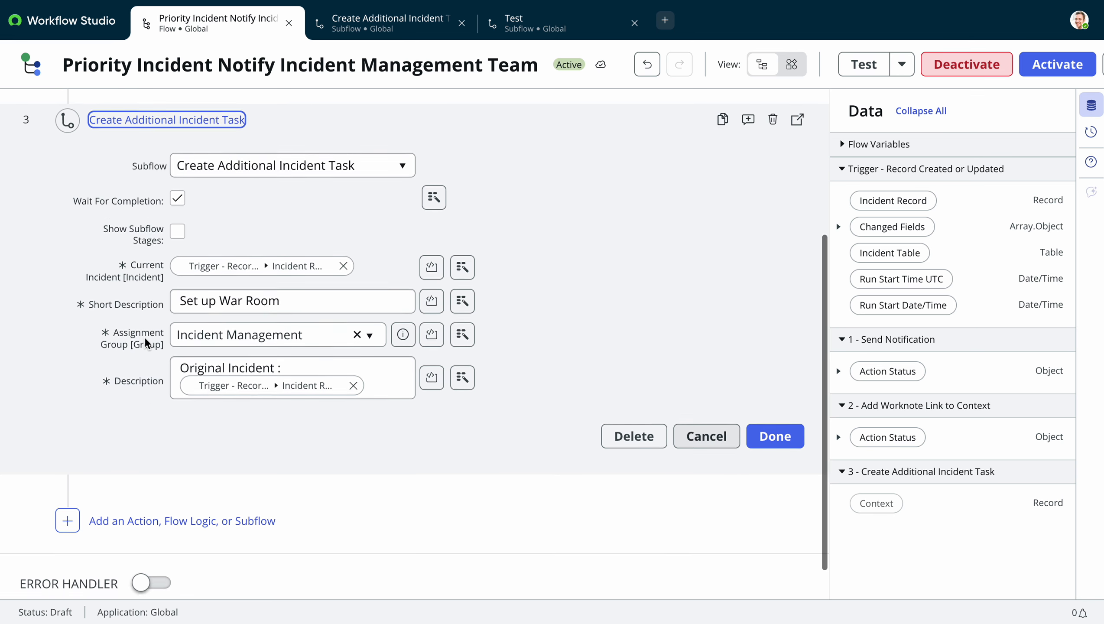
pyautogui.scroll(-1, 148, 347)
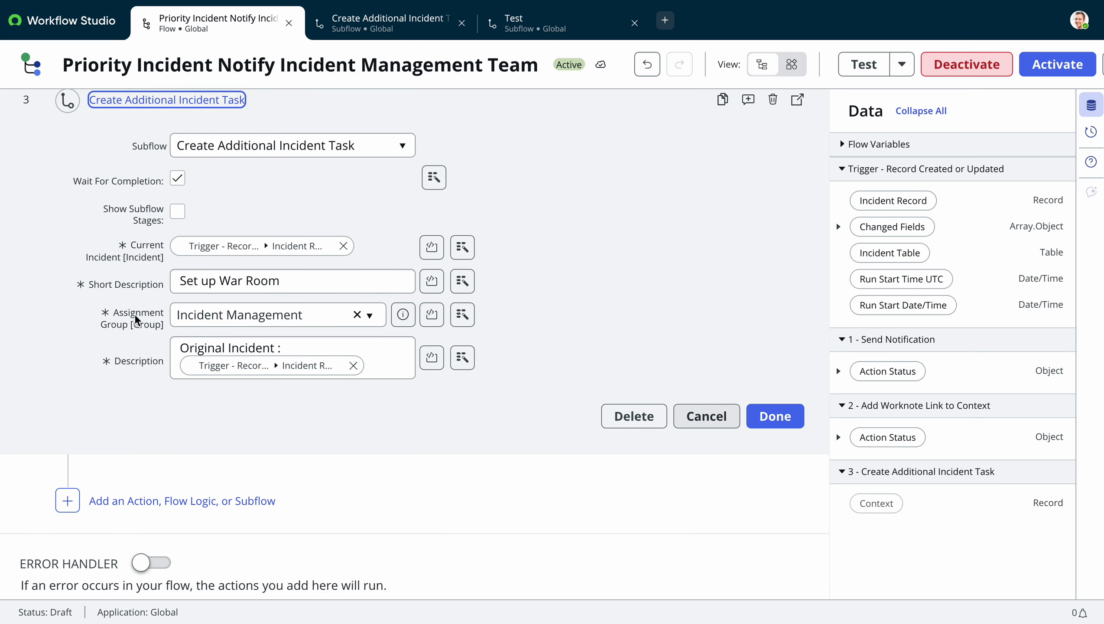
# Compare the subflow's Incident field mapping with the flow step's Current Incident input, and expand the trigger data to locate Incident Record.
pyautogui.click(384, 20)
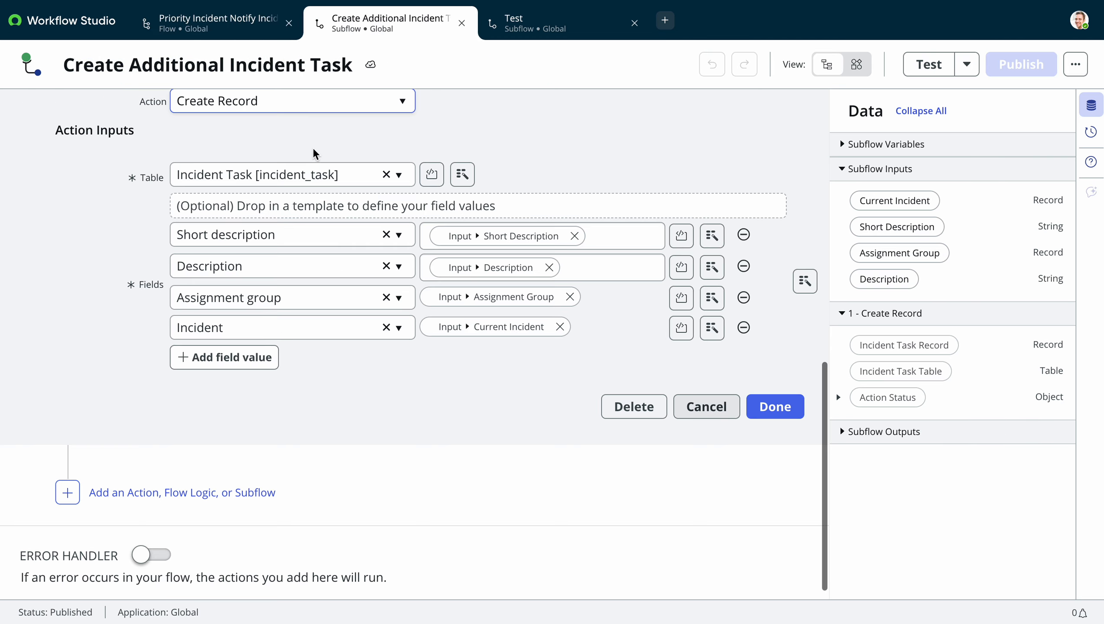
pyautogui.scroll(5, 223, 358)
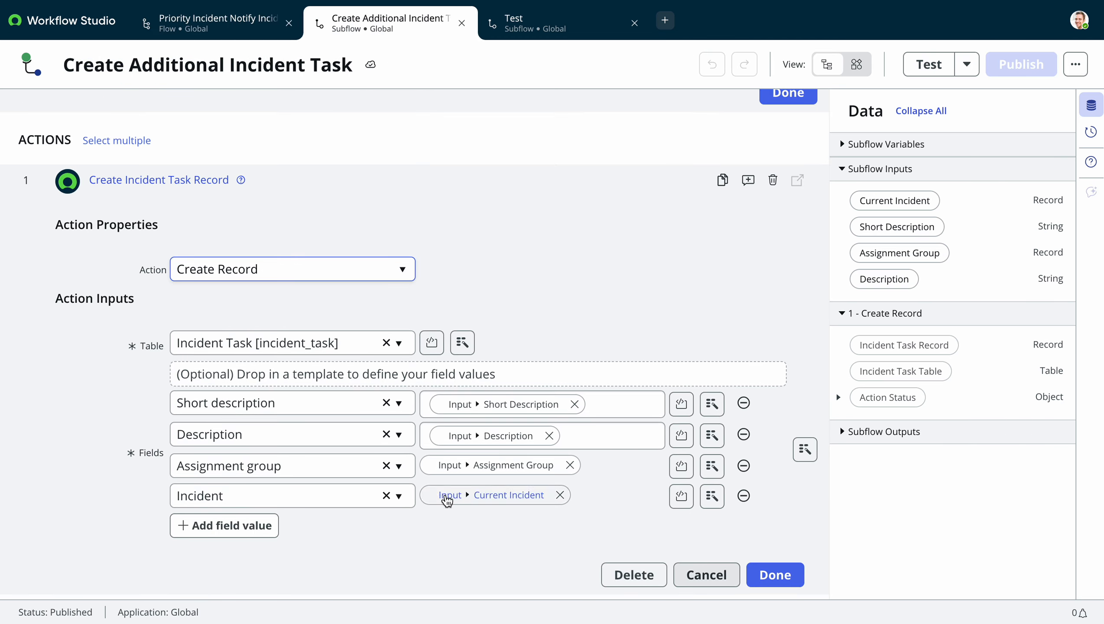
pyautogui.click(214, 21)
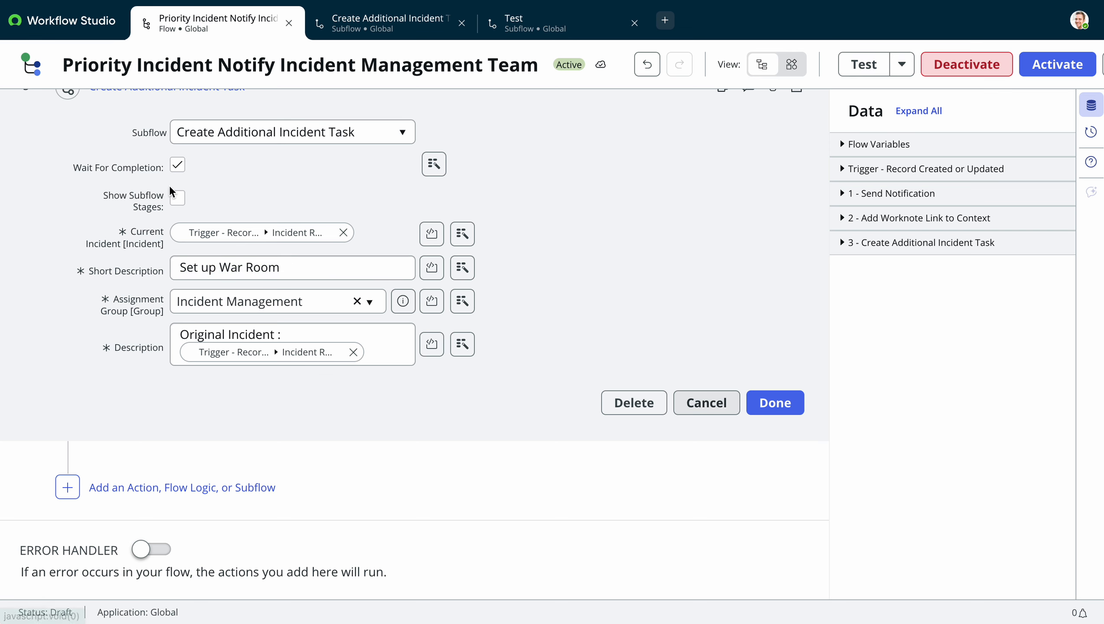
pyautogui.click(857, 173)
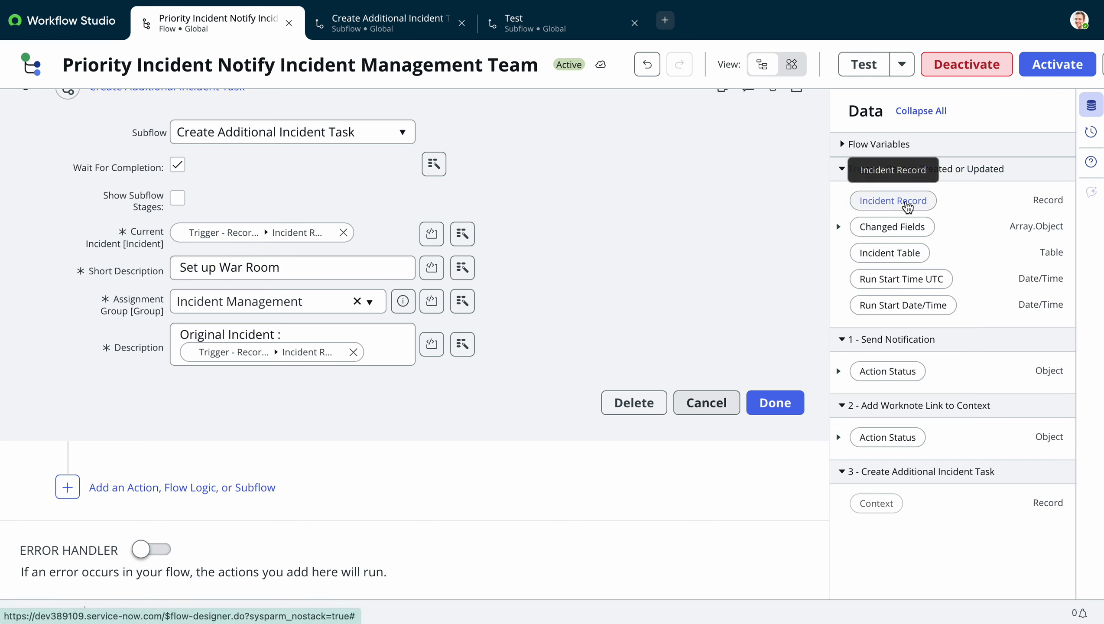
pyautogui.moveTo(908, 206)
pyautogui.mouseDown()
pyautogui.moveTo(355, 252)
pyautogui.moveTo(332, 234)
pyautogui.moveTo(1059, 174)
pyautogui.moveTo(898, 206)
pyautogui.mouseUp()
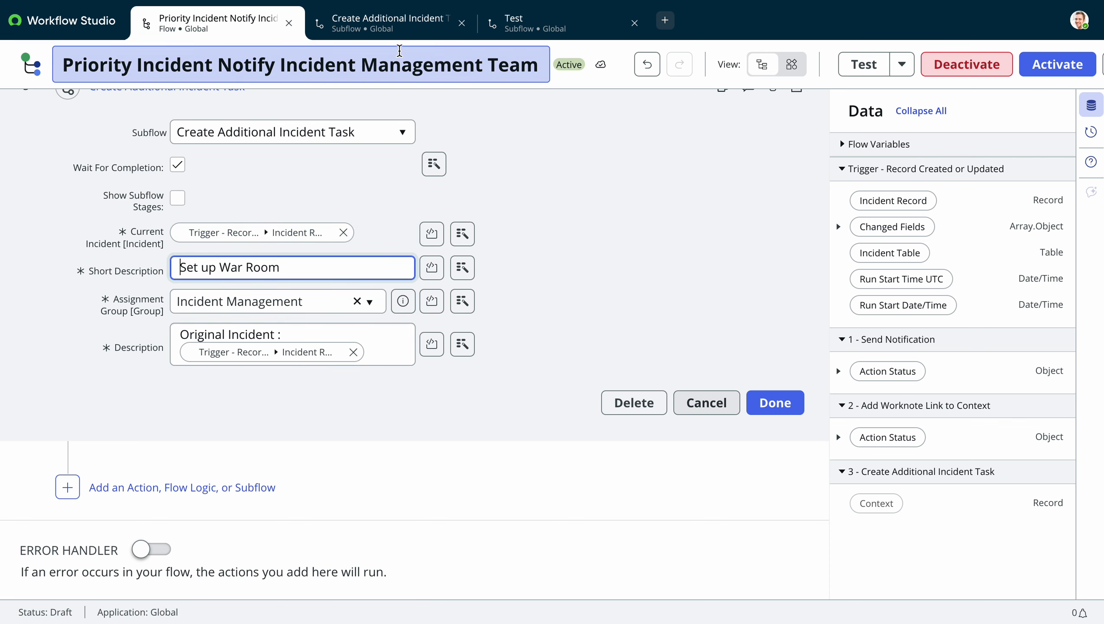
# Examine the Short Description value and the available Assignment Group choices in the Create Additional Incident Task step.
pyautogui.tripleClick(177, 270)
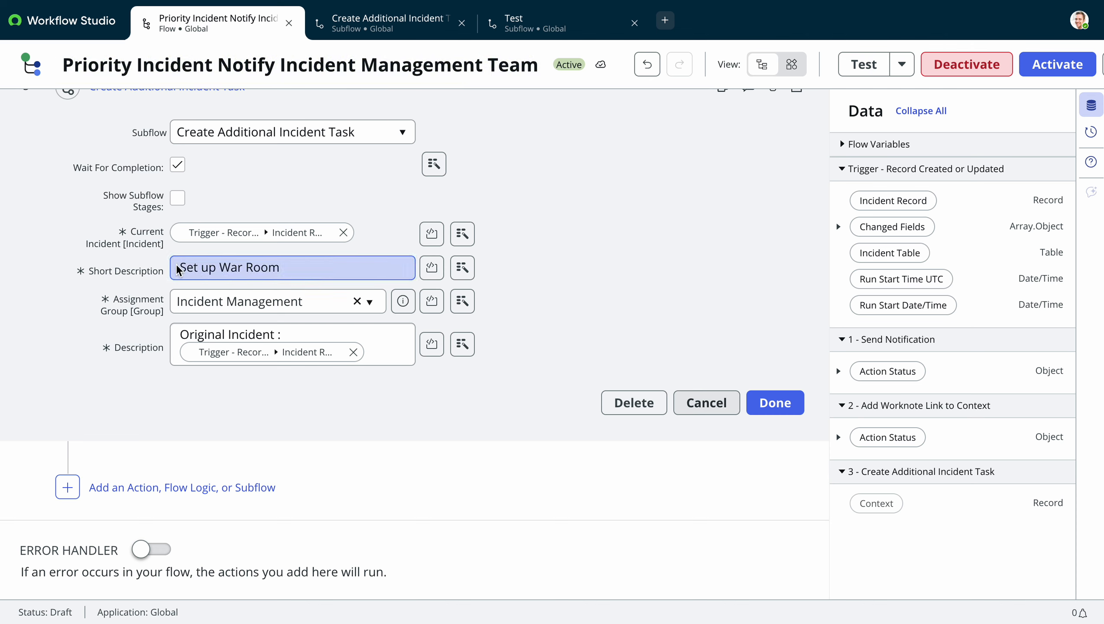
pyautogui.click(185, 266)
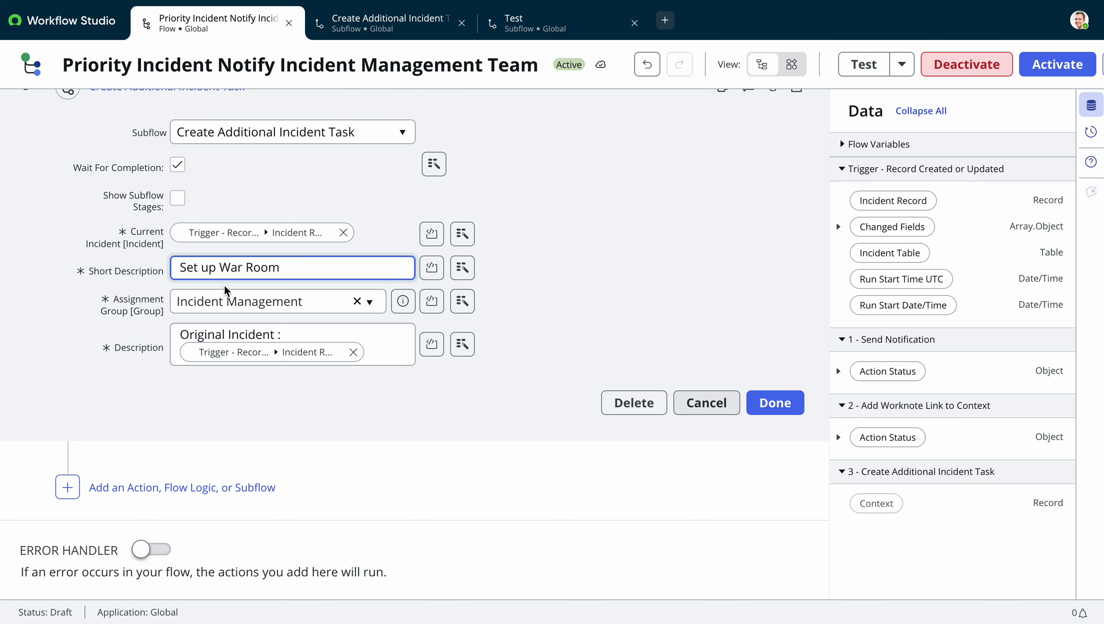
pyautogui.moveTo(288, 263); pyautogui.dragTo(15, 256)
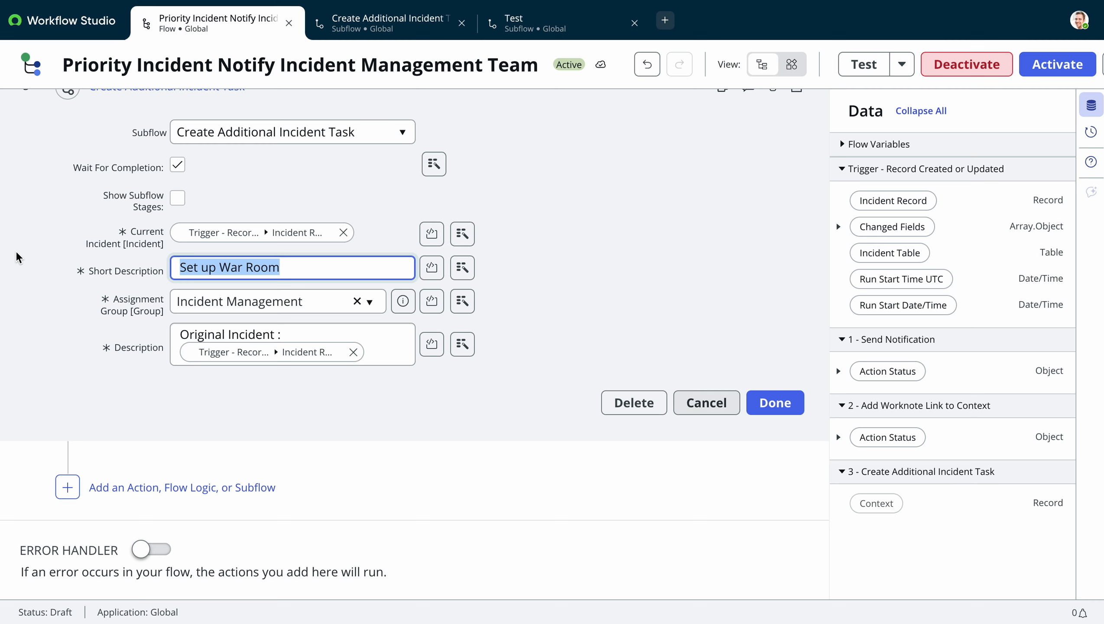
pyautogui.click(65, 315)
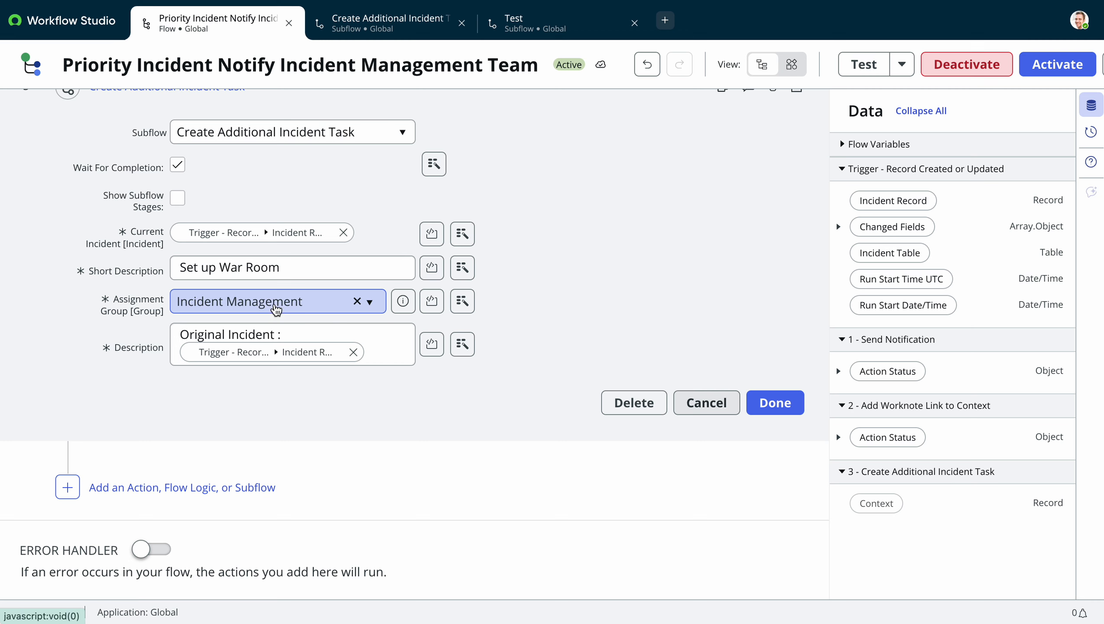
pyautogui.click(336, 304)
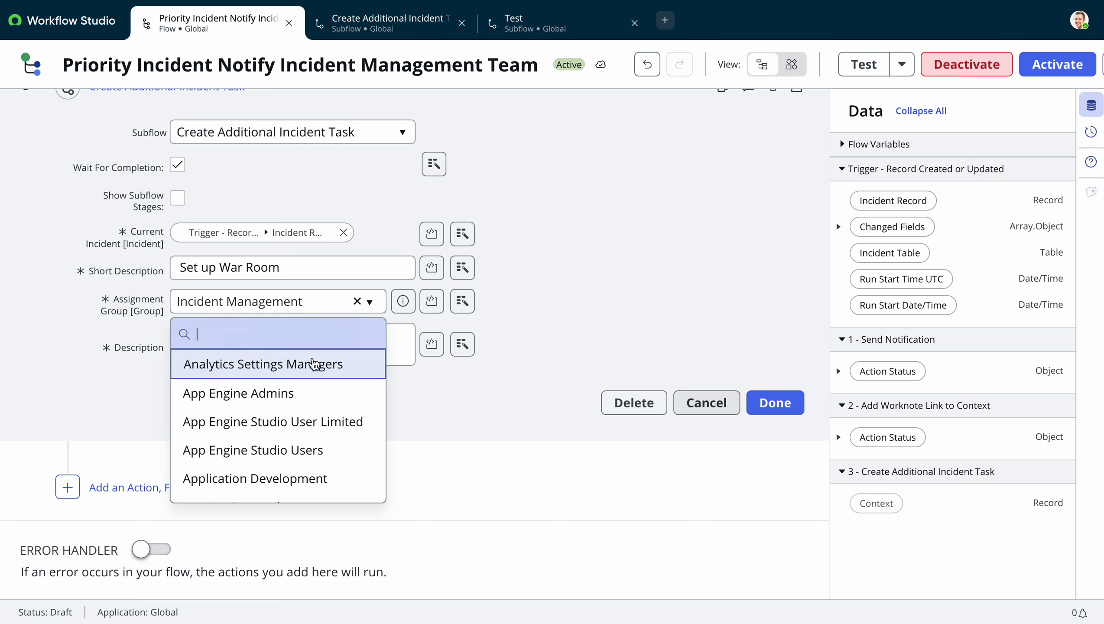
pyautogui.click(627, 259)
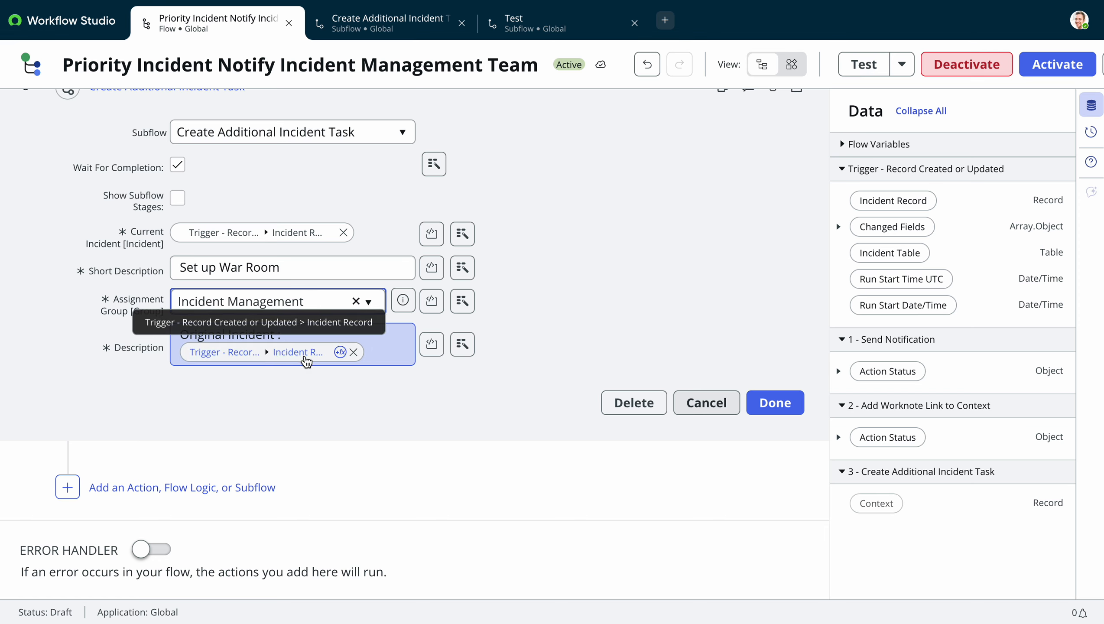
# Append "Set up a war room with the affected servcice managers" after a blank line in the step's Description and finish editing the step.
pyautogui.click(397, 363)
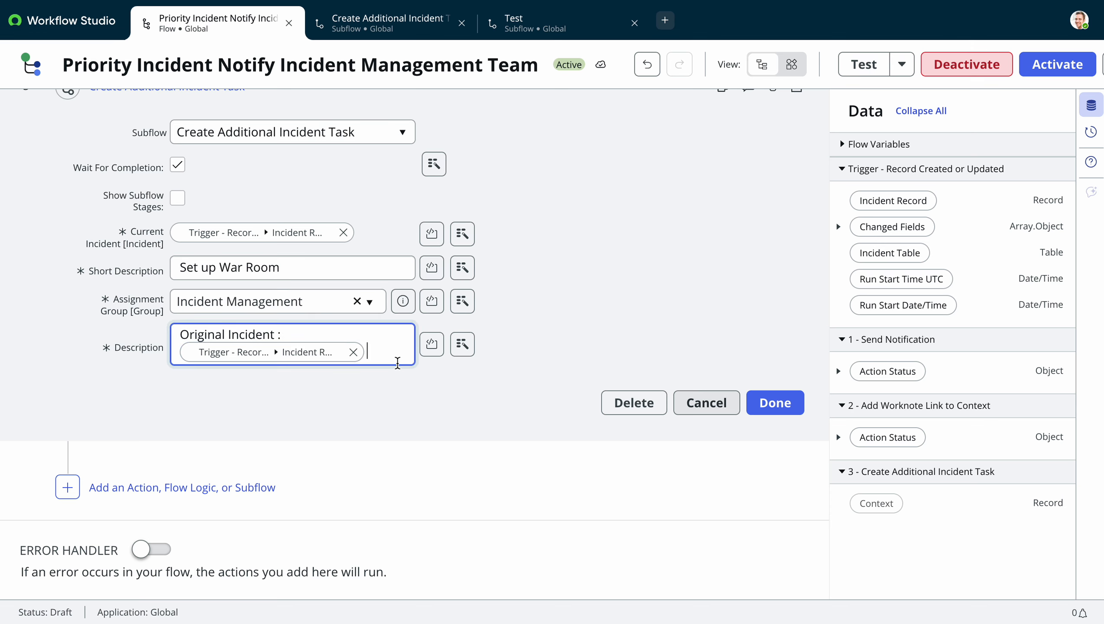
pyautogui.press('Return')
pyautogui.press('Return')
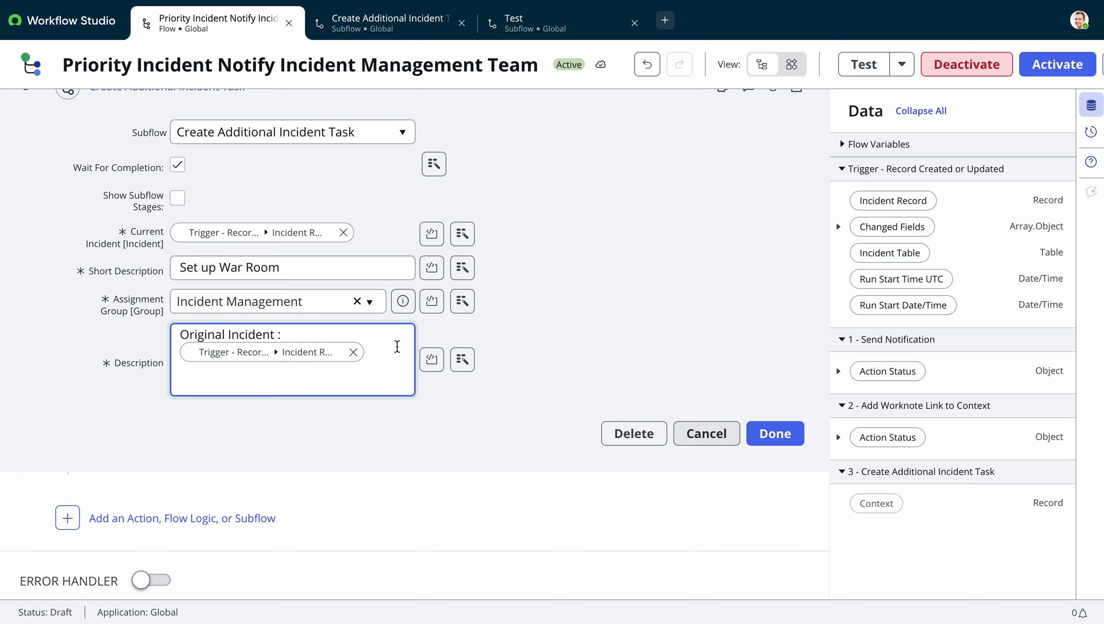
pyautogui.write('Set up a war room with the affec')
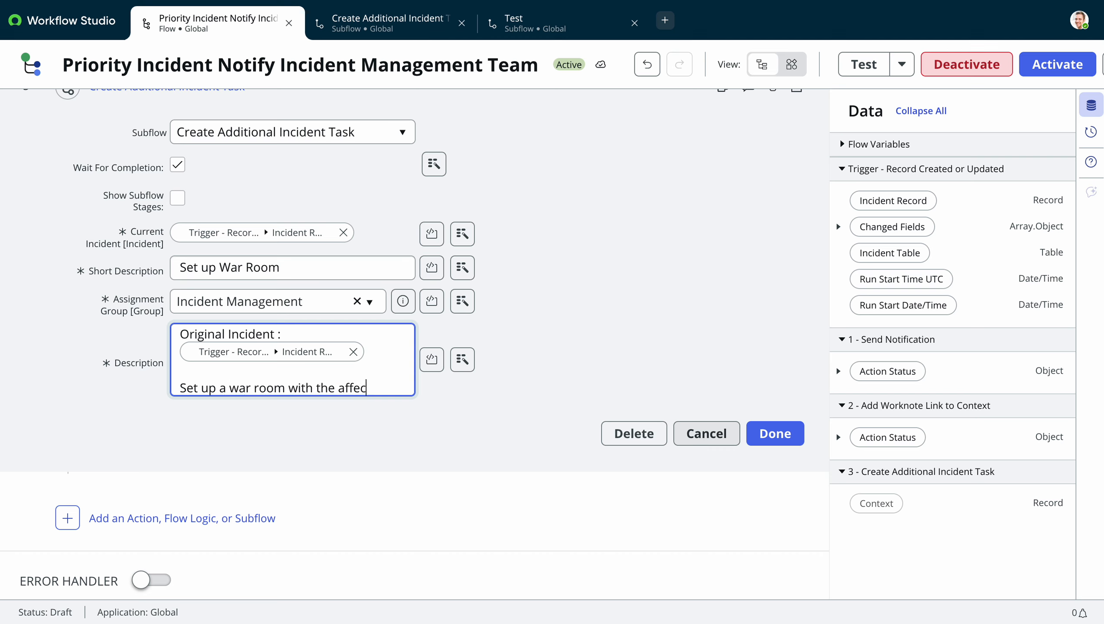
pyautogui.write('ted servc')
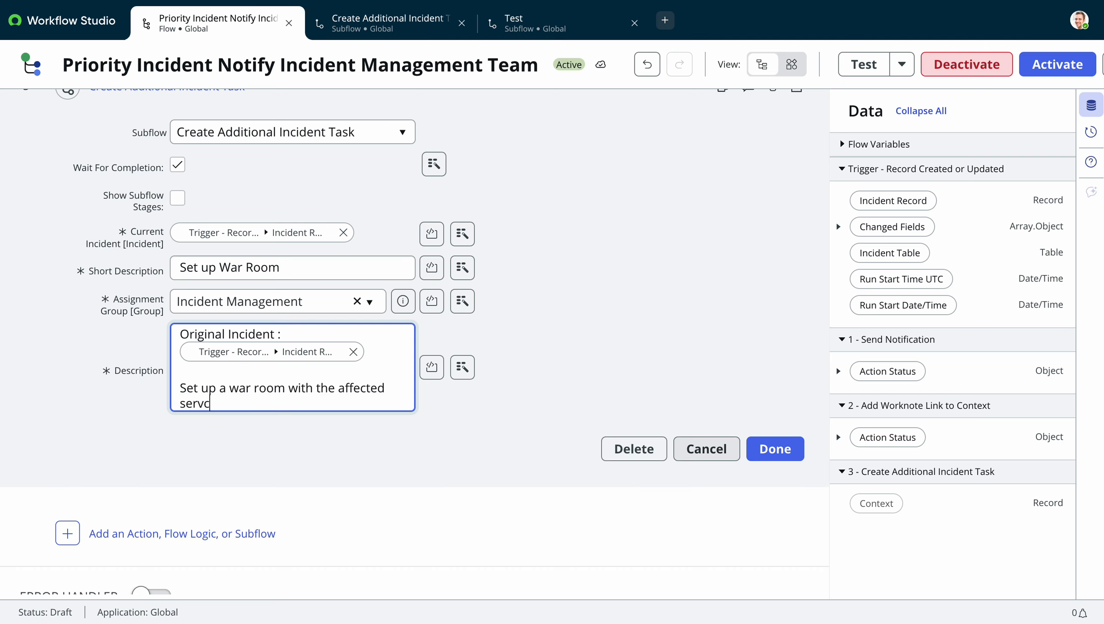
pyautogui.write('ece managers')
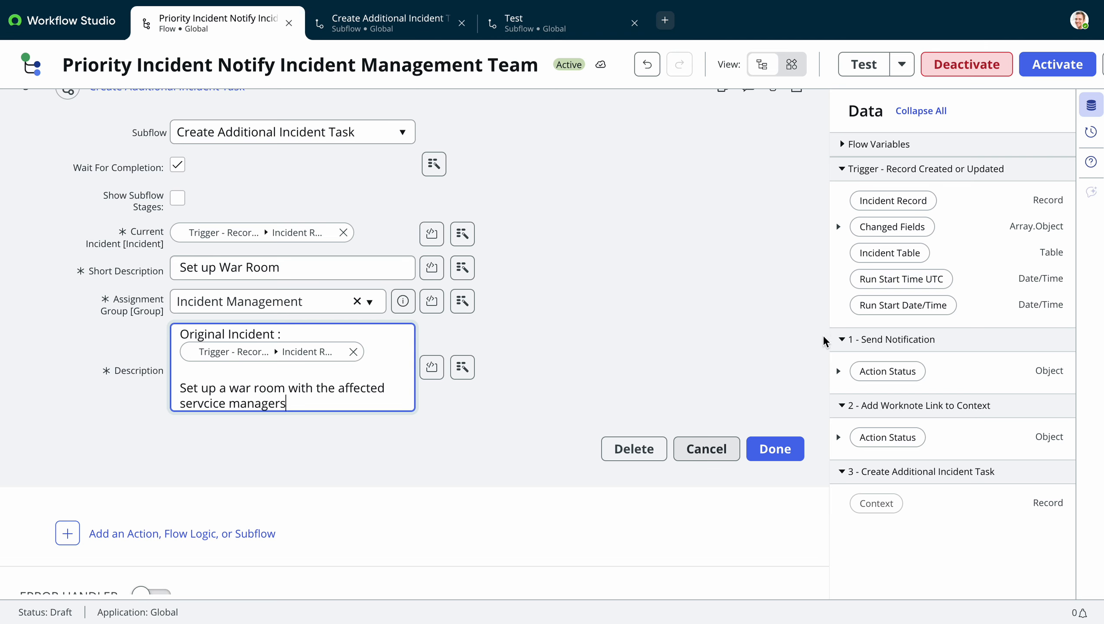
pyautogui.click(772, 446)
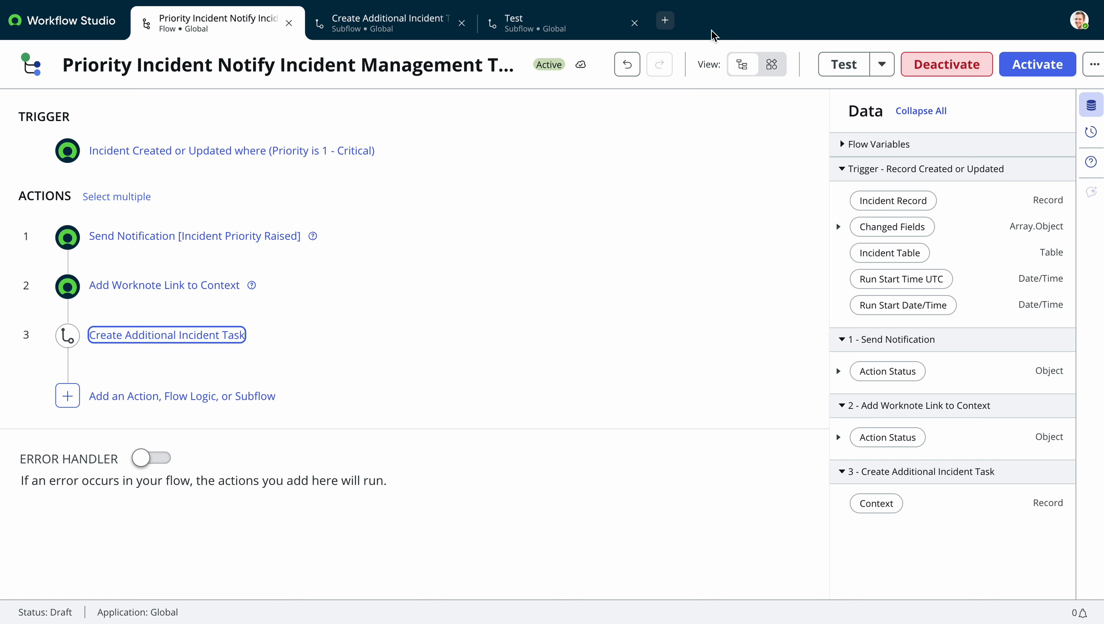
# Run a test of the Priority Incident Notify Incident Management Team flow with incident record INC0000046.
pyautogui.click(848, 68)
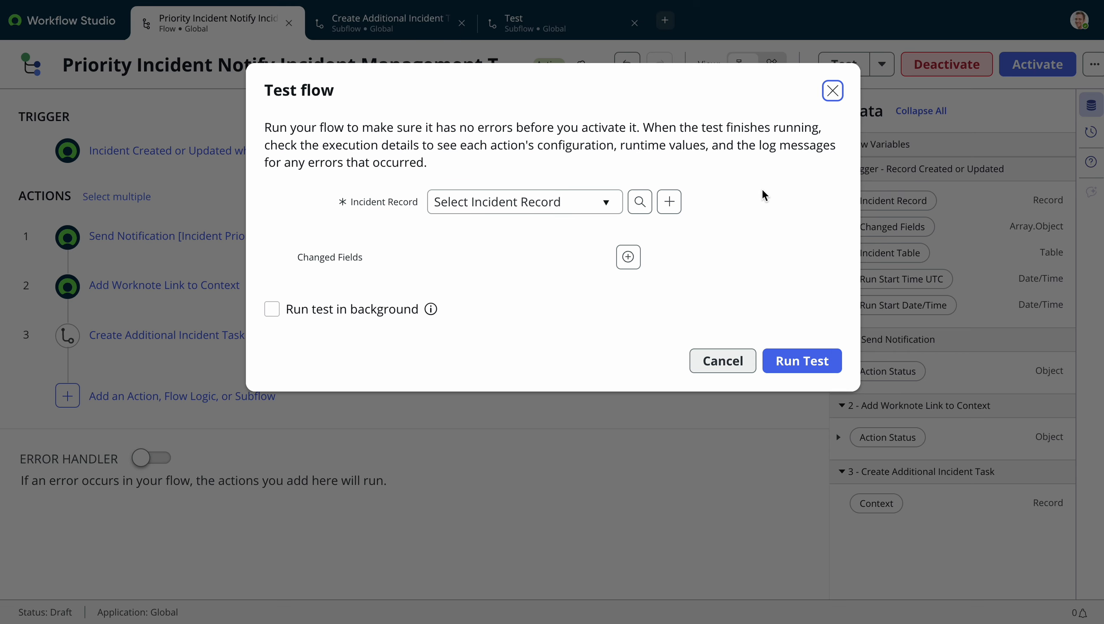
pyautogui.click(516, 194)
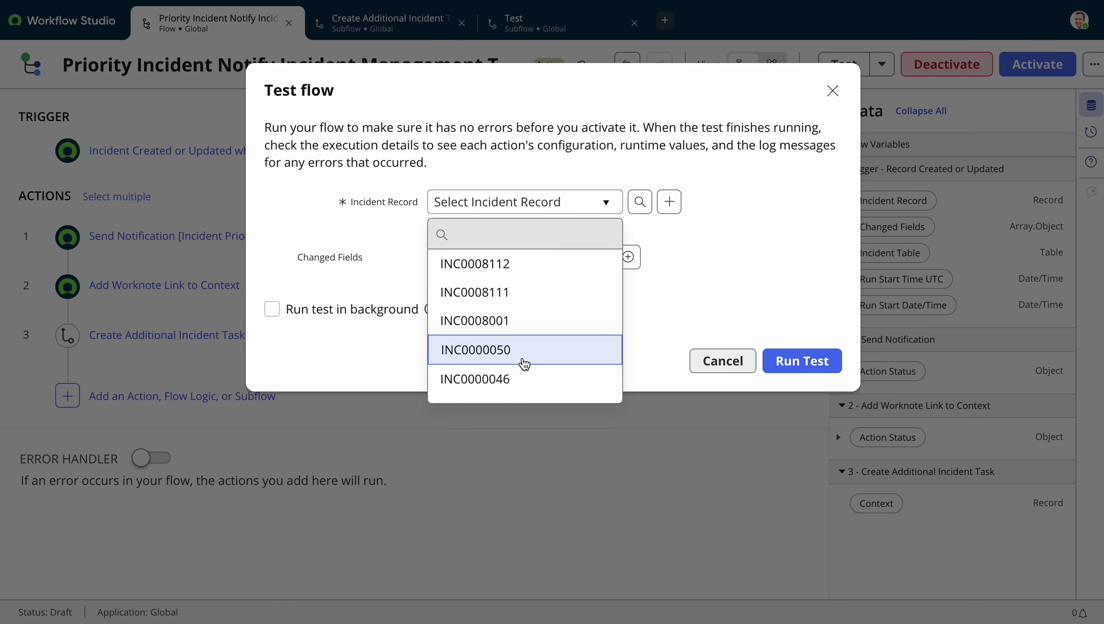
pyautogui.click(527, 379)
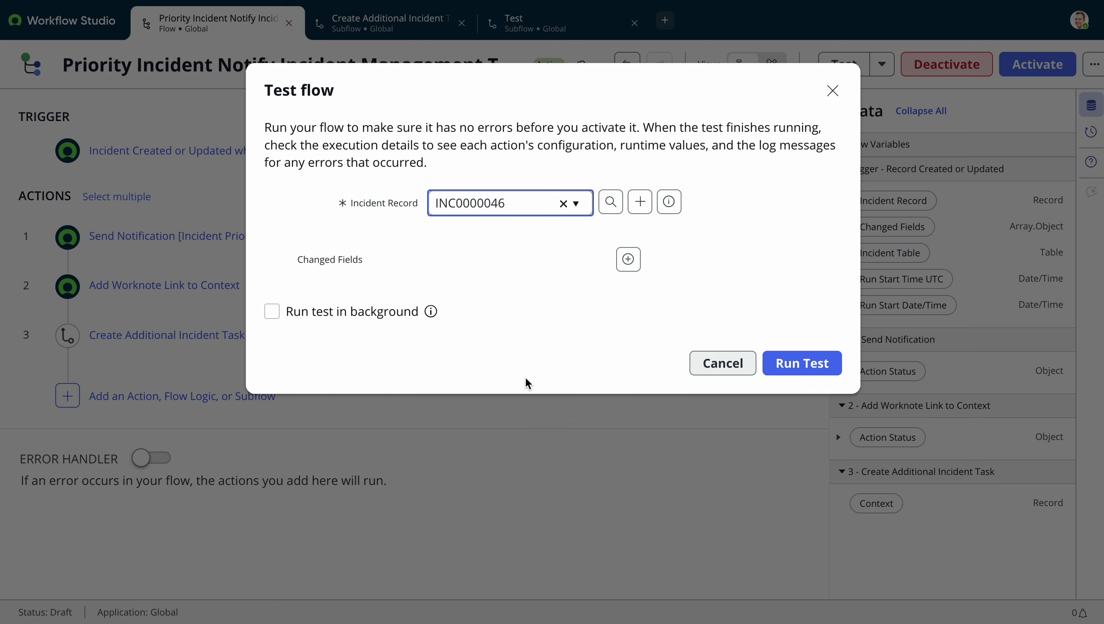
pyautogui.click(826, 363)
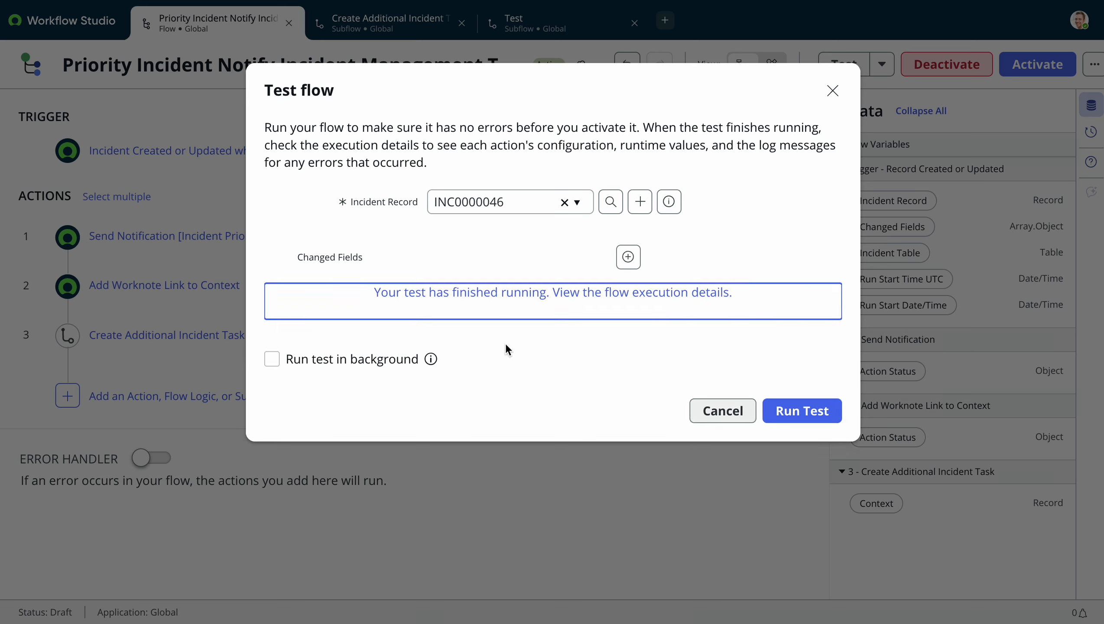
# Open the test's execution details and the Create Additional Incident Task subflow context, and examine its Create Record action.
pyautogui.click(515, 294)
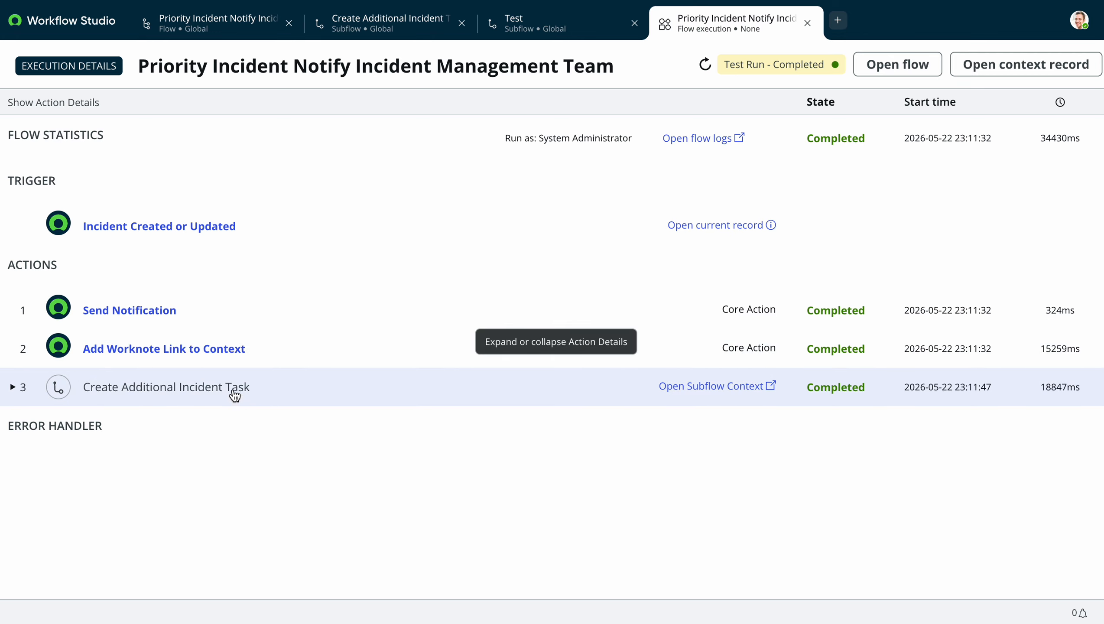
pyautogui.click(697, 386)
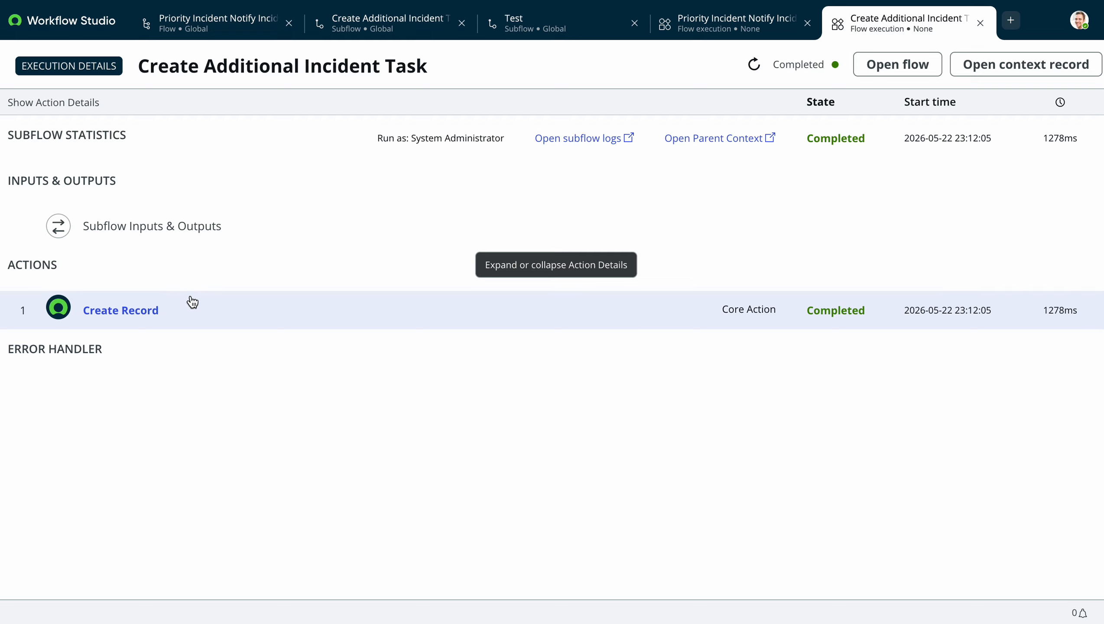
pyautogui.click(164, 316)
pyautogui.scroll(-4, 518, 368)
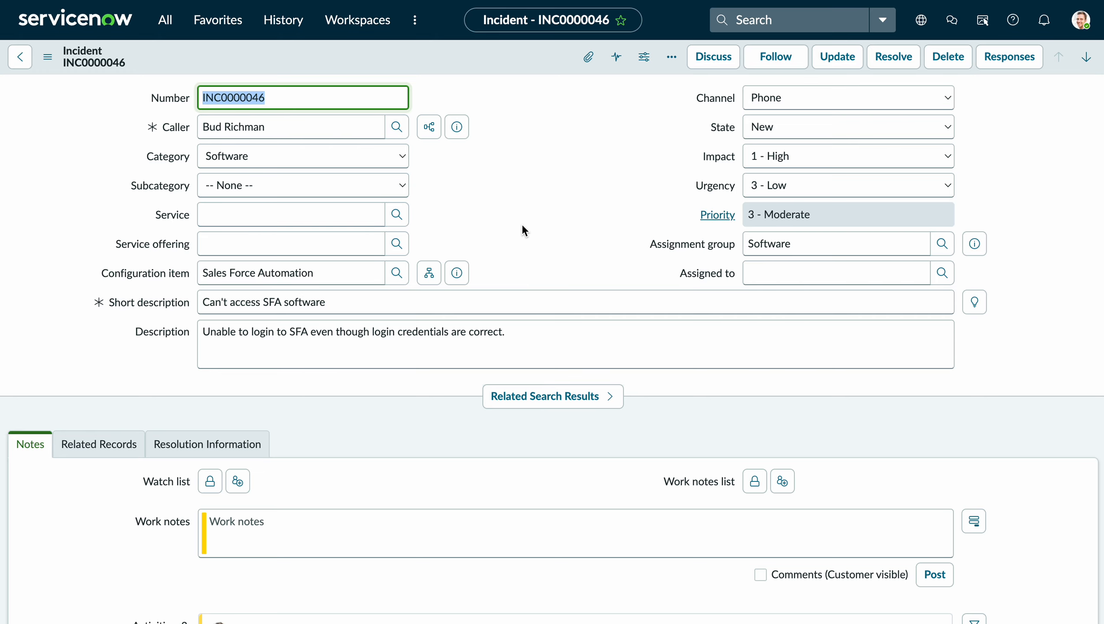
# Review the activities of incident INC0000046 and display its related Incident Tasks.
pyautogui.scroll(-5, 522, 224)
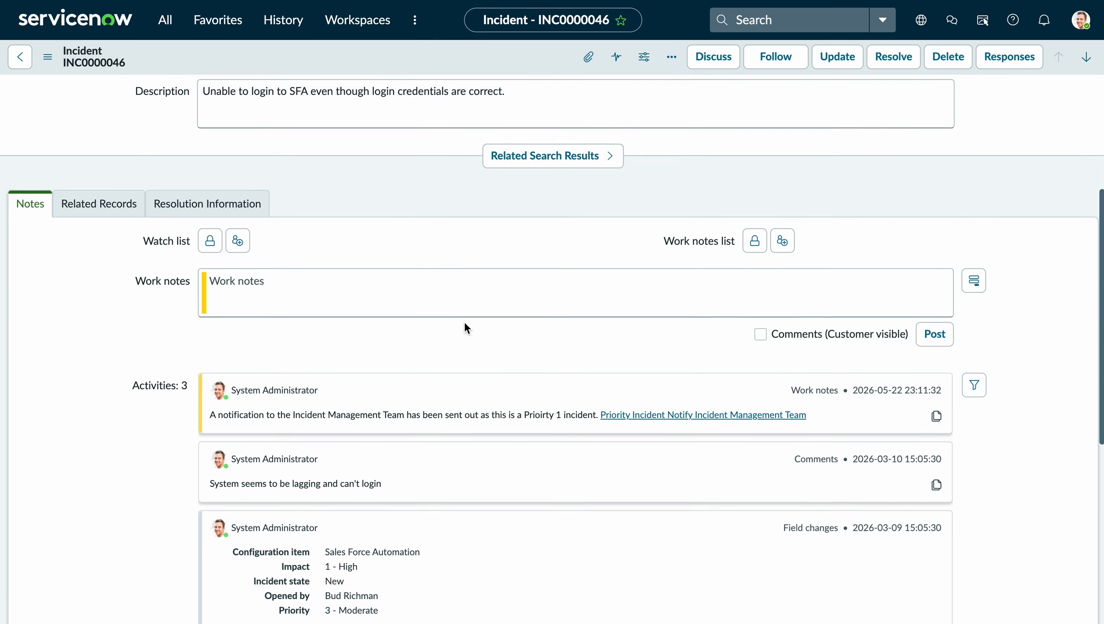
pyautogui.scroll(-3, 464, 322)
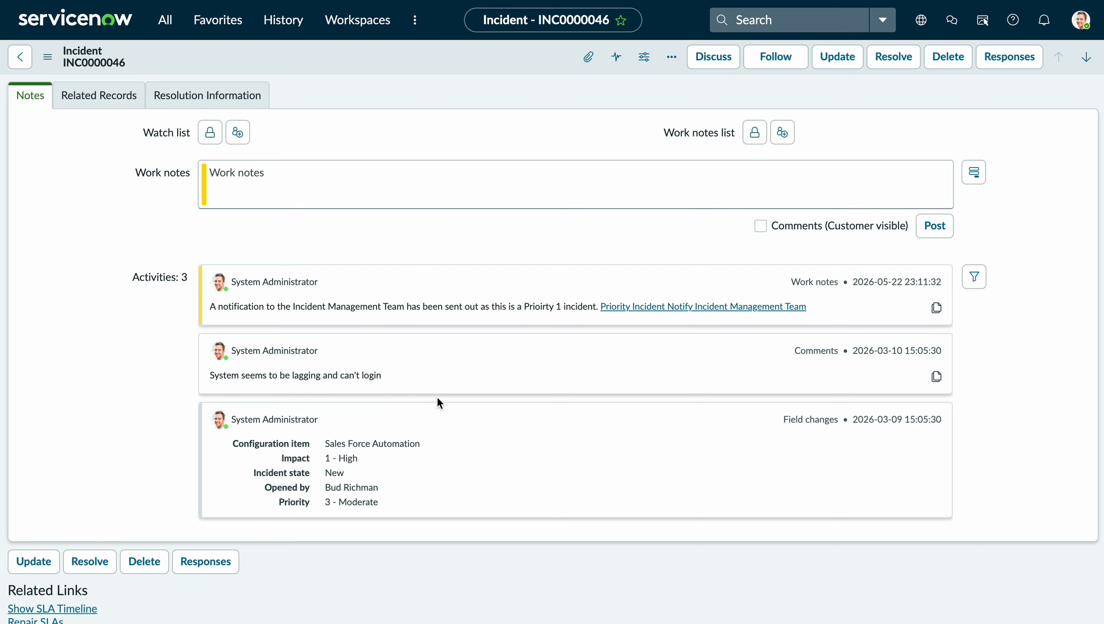
pyautogui.scroll(-5, 417, 349)
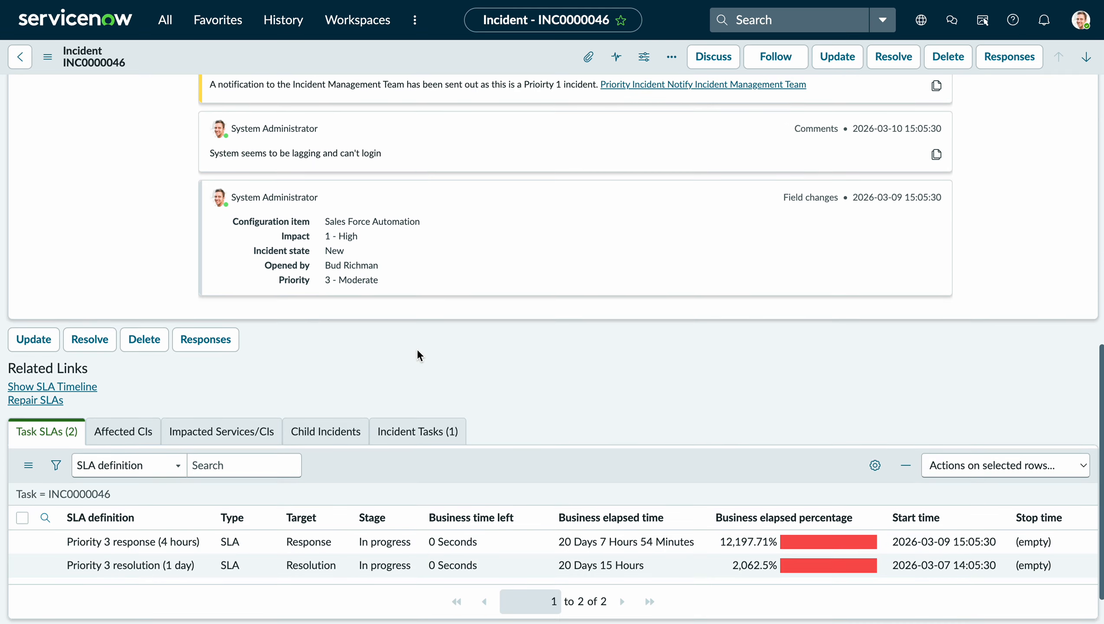
pyautogui.click(421, 415)
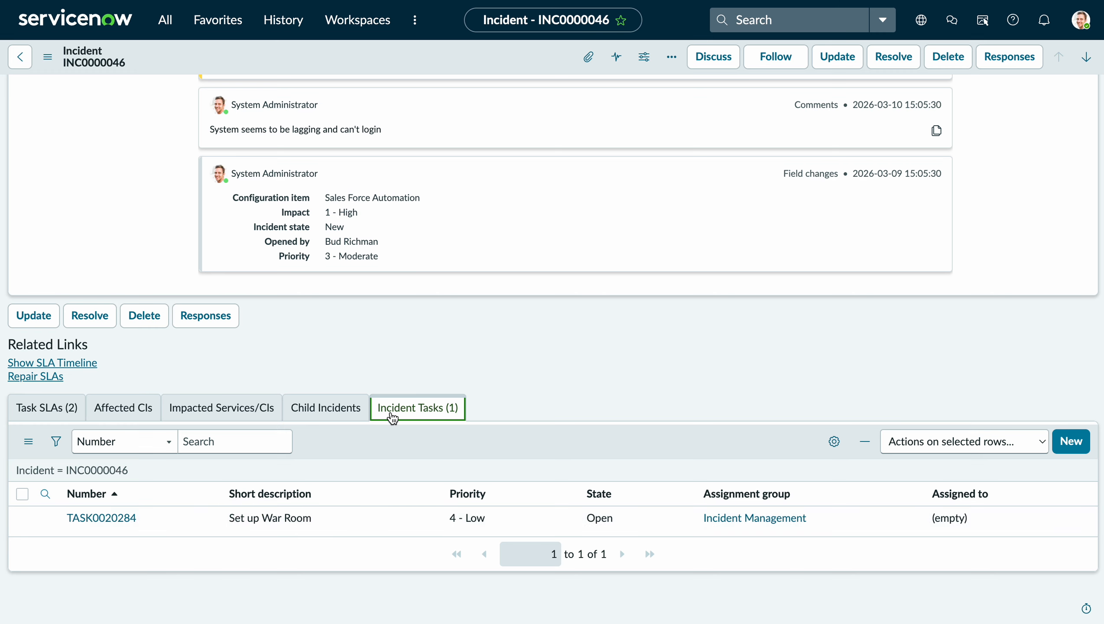
# Locate the Related Lists configuration option for the incident form without opening it.
pyautogui.rightClick(464, 64)
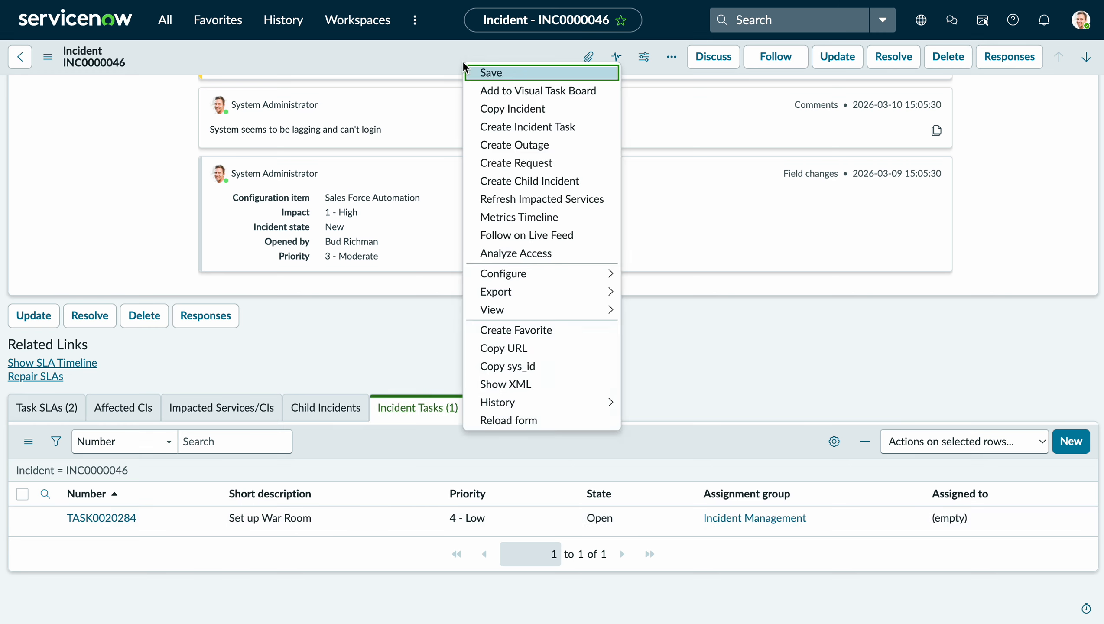
pyautogui.moveTo(537, 268)
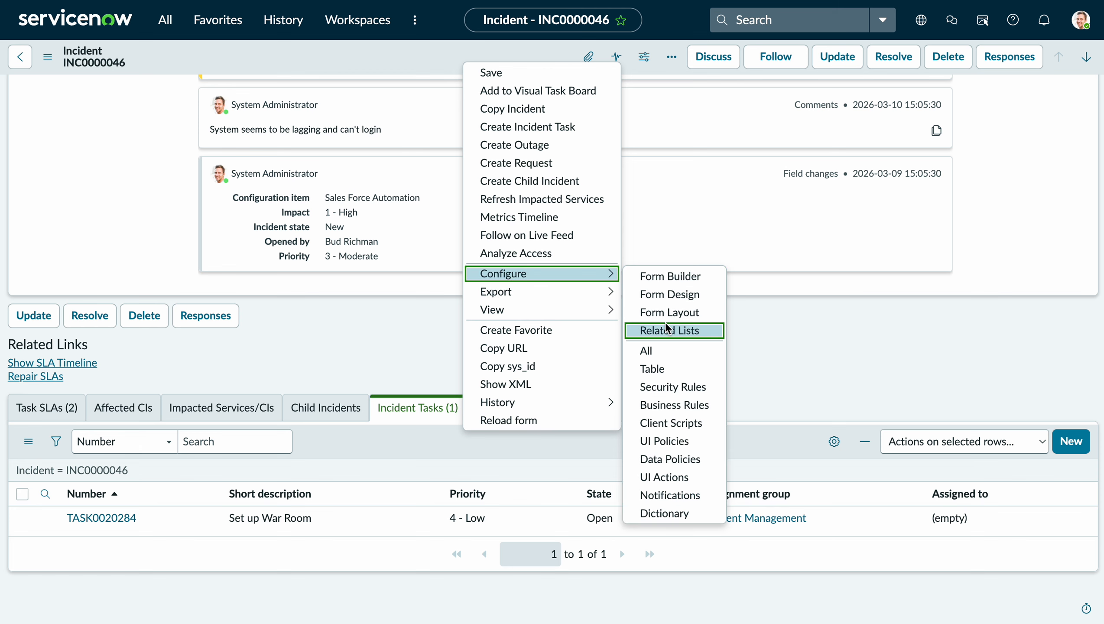
pyautogui.click(399, 352)
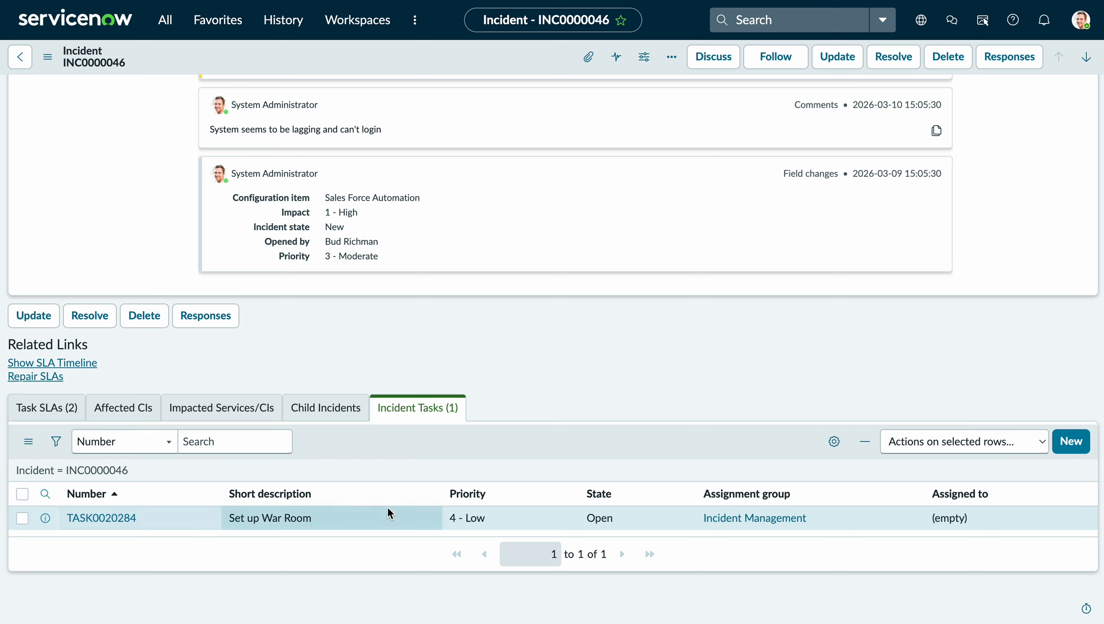
# Open the Set up War Room incident task and compare its Incident reference with the record ID and added text in its Description.
pyautogui.click(131, 520)
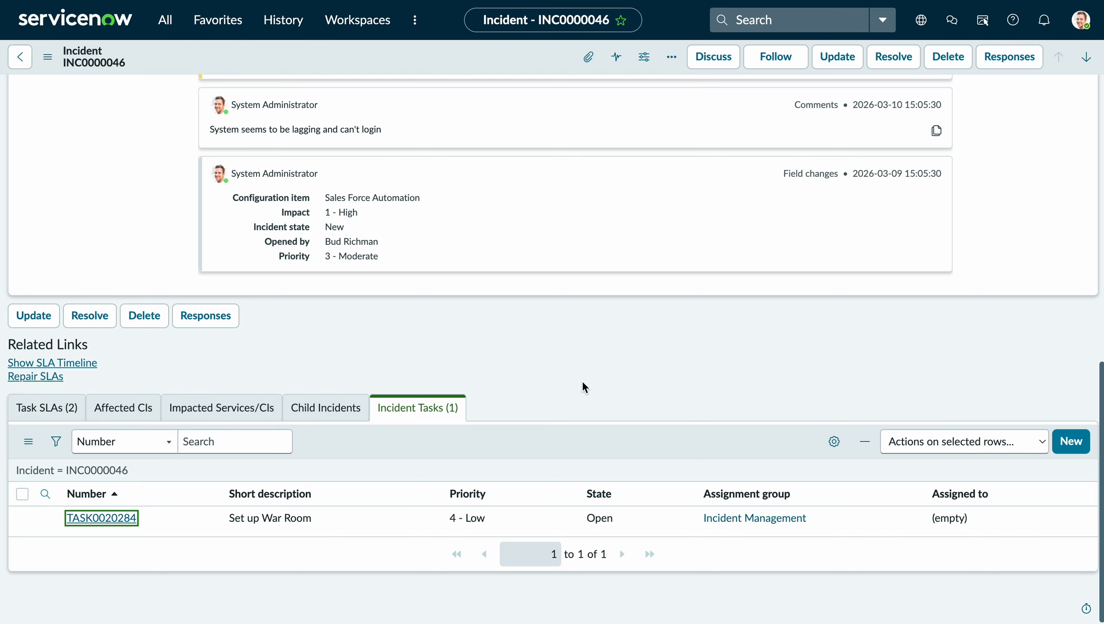
pyautogui.scroll(15, 583, 387)
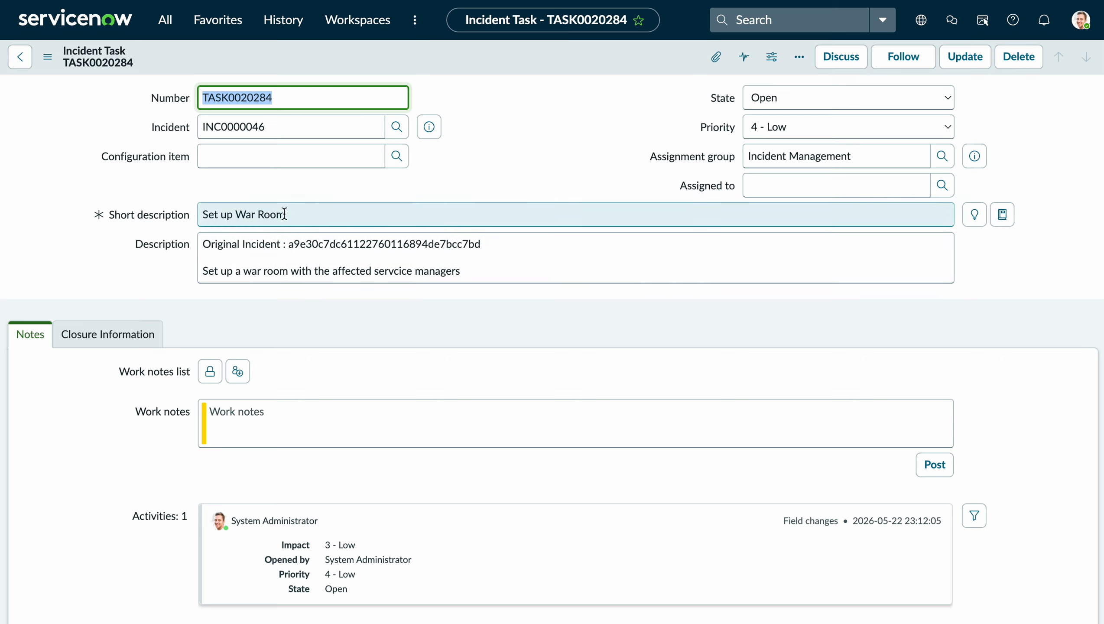
pyautogui.doubleClick(347, 244)
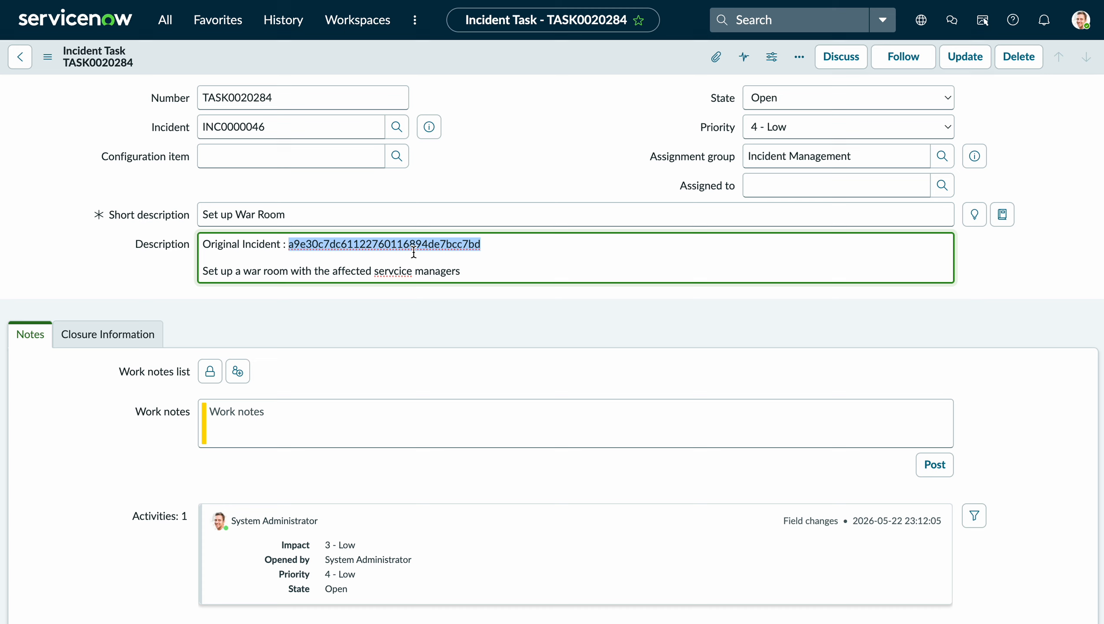
pyautogui.doubleClick(231, 127)
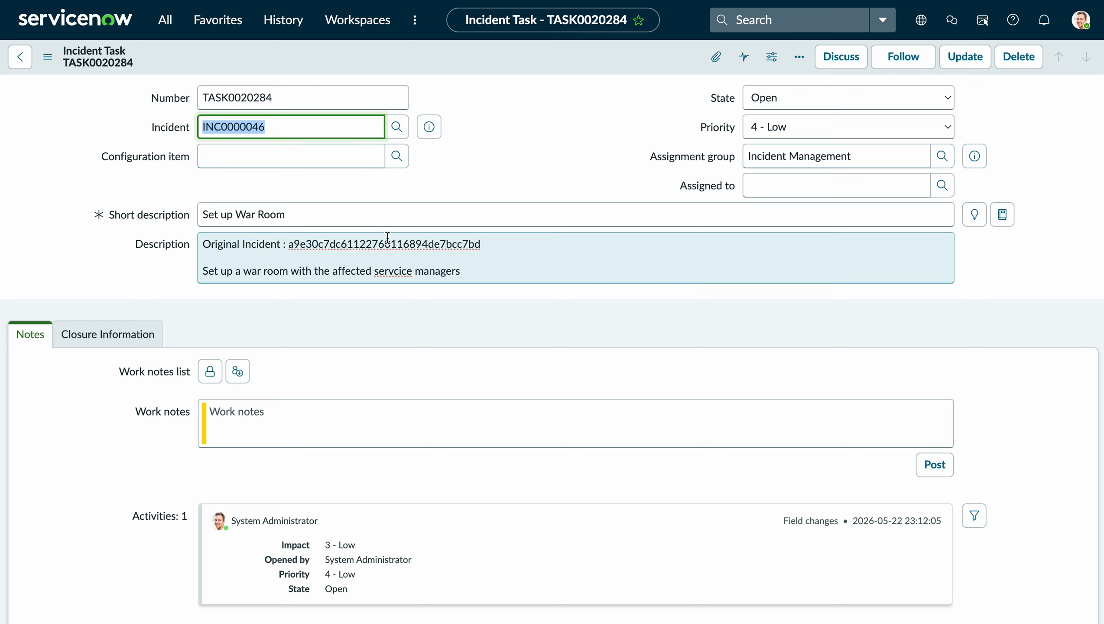
pyautogui.click(444, 264)
pyautogui.moveTo(473, 268); pyautogui.dragTo(119, 270)
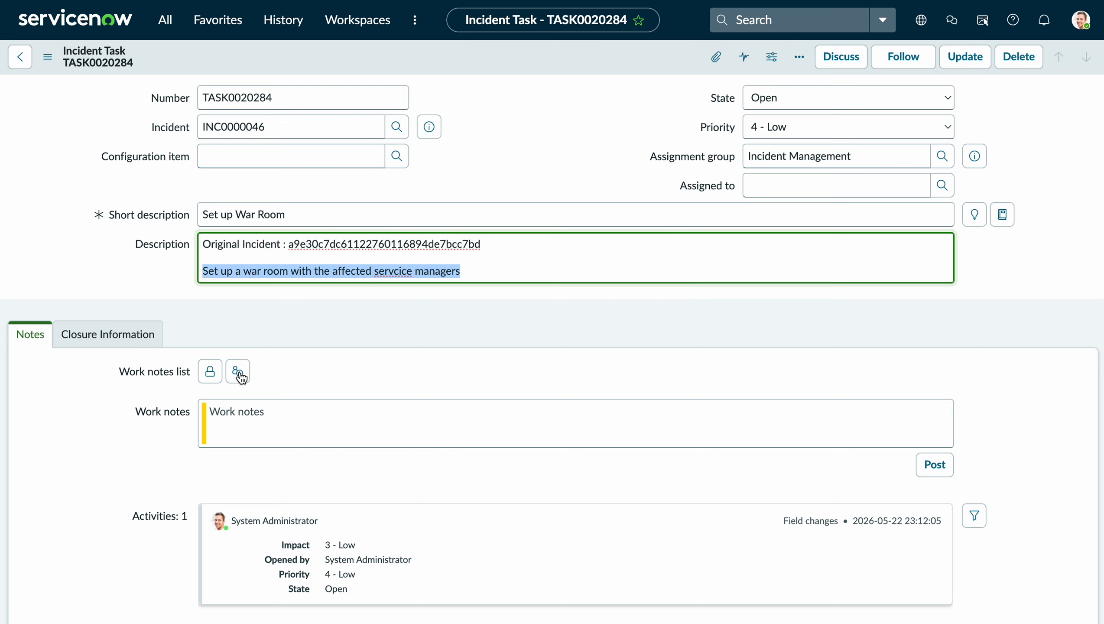
pyautogui.click(360, 344)
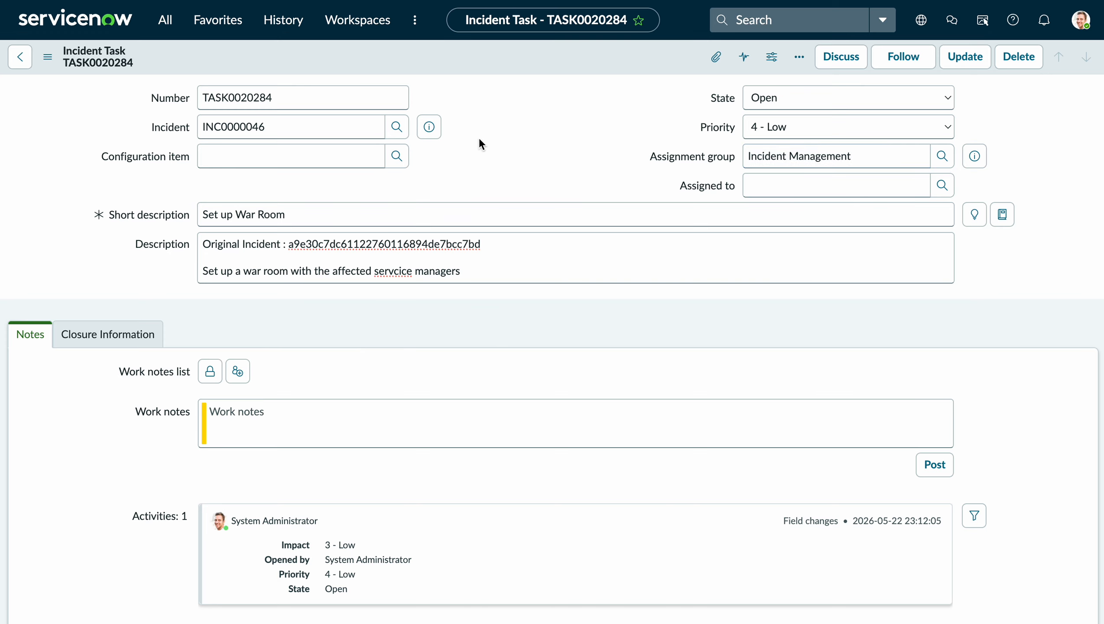
# Open a new incident form through the navigator command incident.form.
pyautogui.click(167, 23)
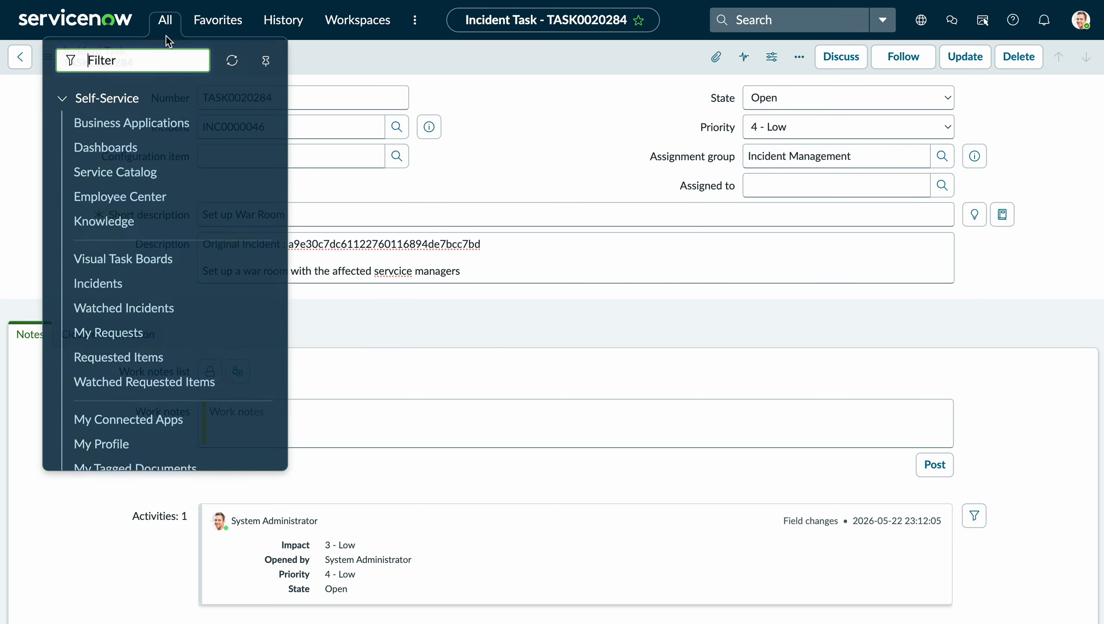
pyautogui.write('incident.form')
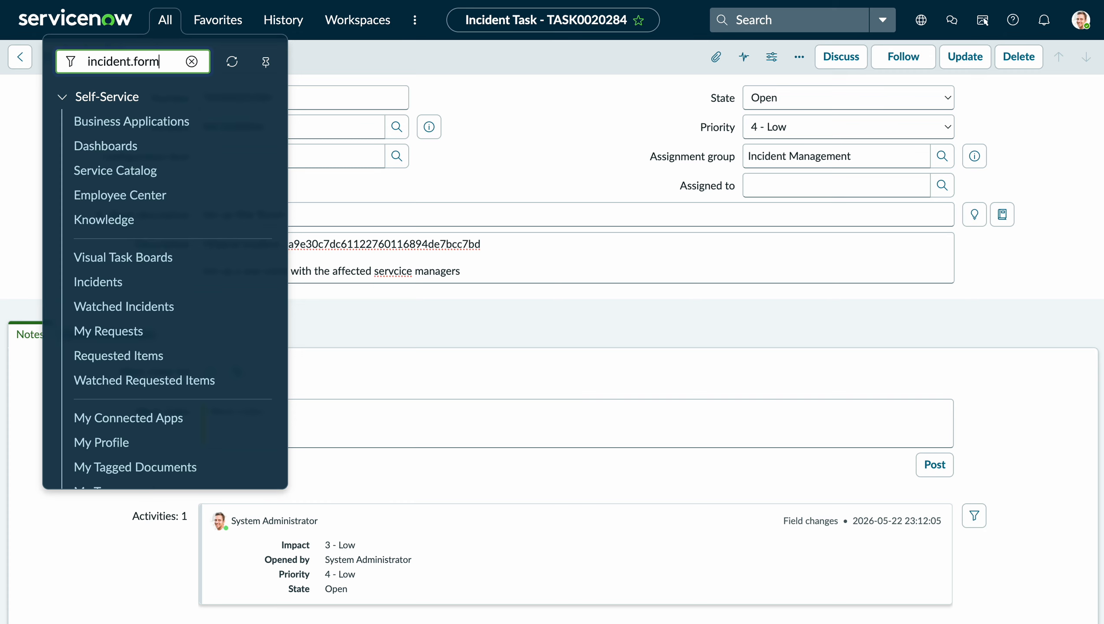
pyautogui.press('Return')
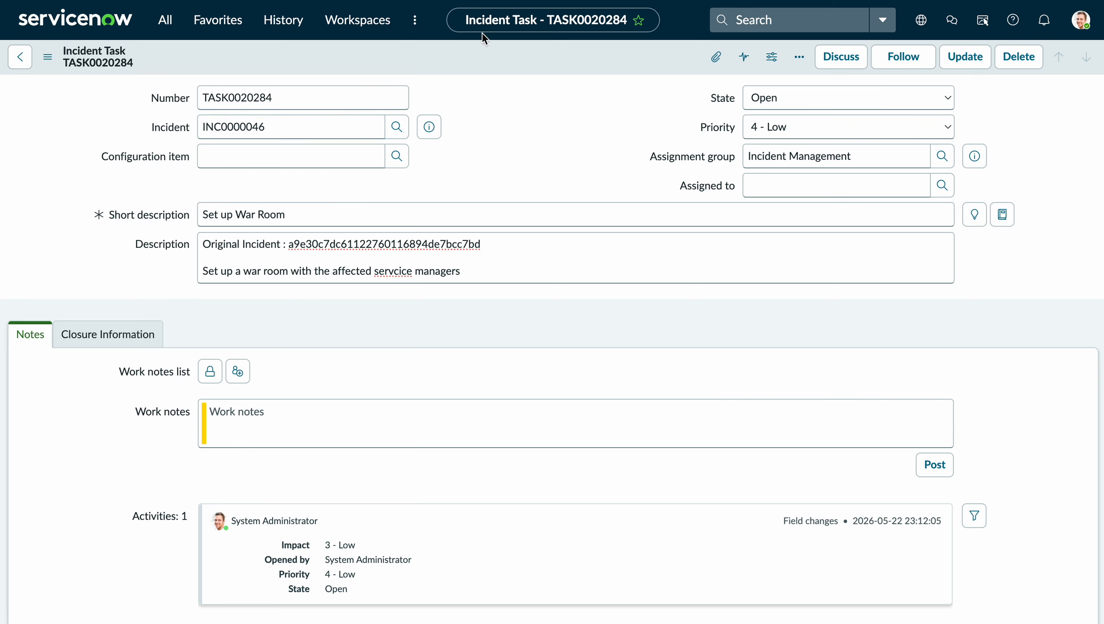
# Switch to Workflow Studio, dismiss the flow test, and activate the Priority Incident Notify Incident Management Team flow.
pyautogui.hotkey('ctrl', 'Tab')
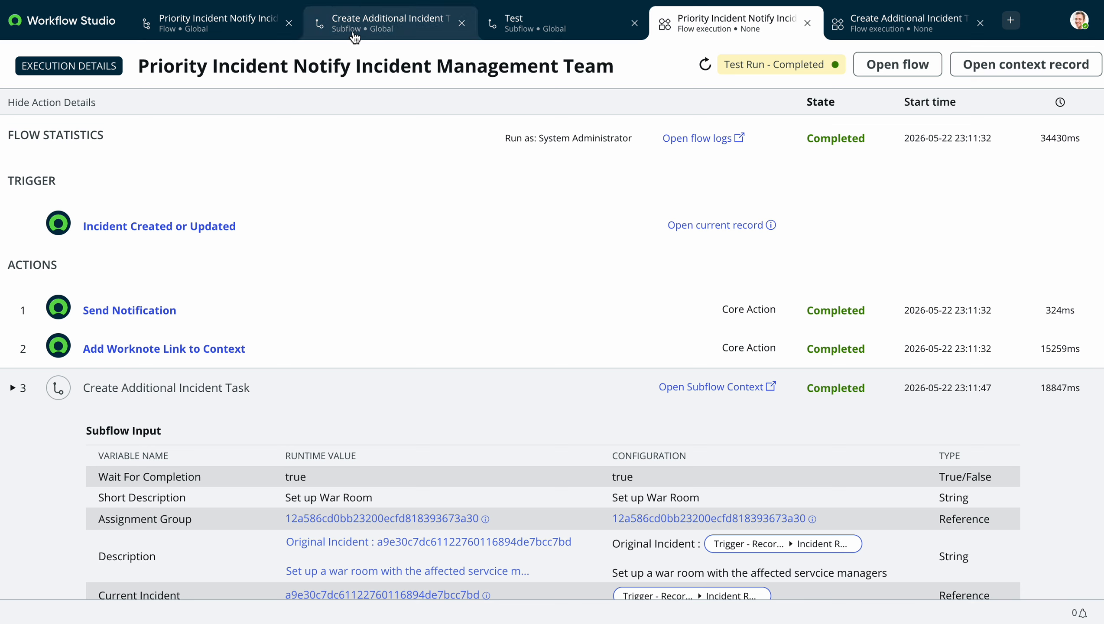
pyautogui.click(322, 35)
pyautogui.click(239, 27)
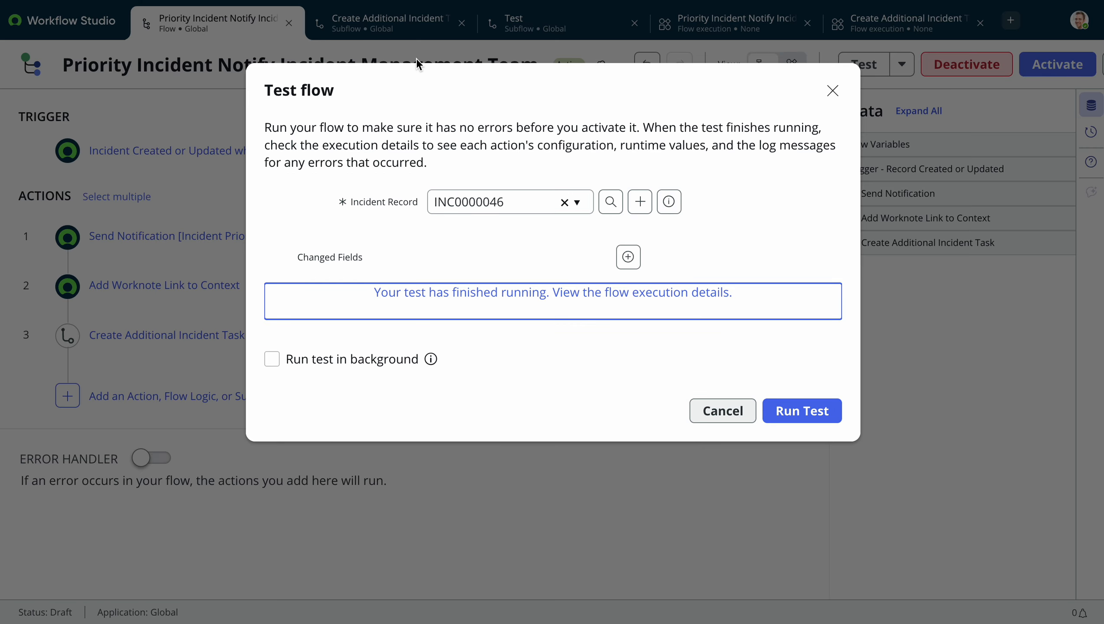
pyautogui.click(830, 89)
pyautogui.click(1066, 65)
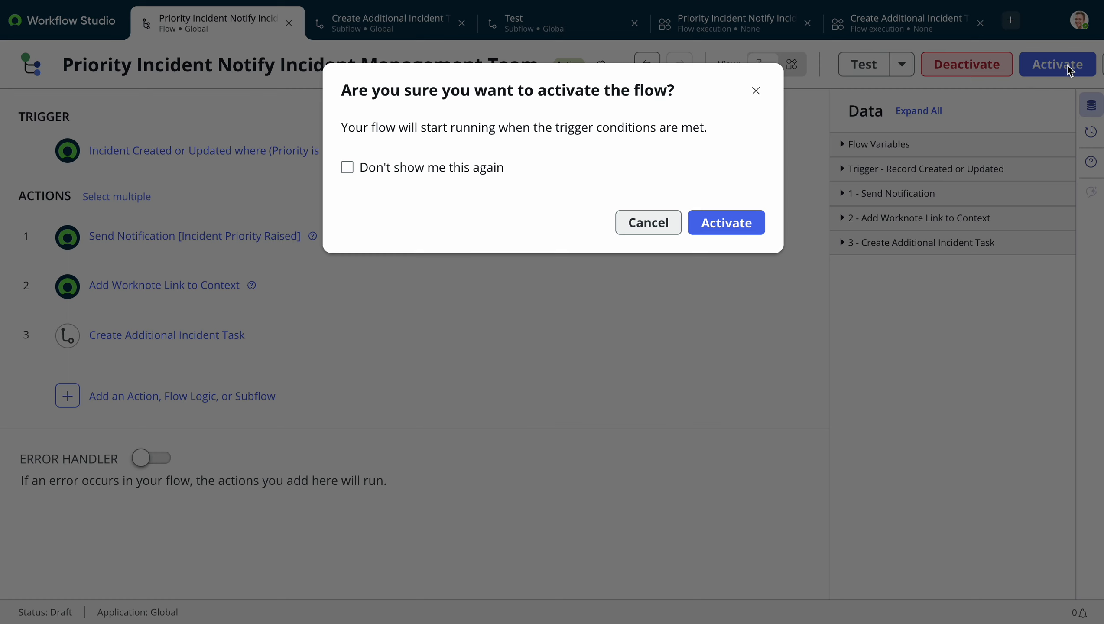
pyautogui.click(748, 240)
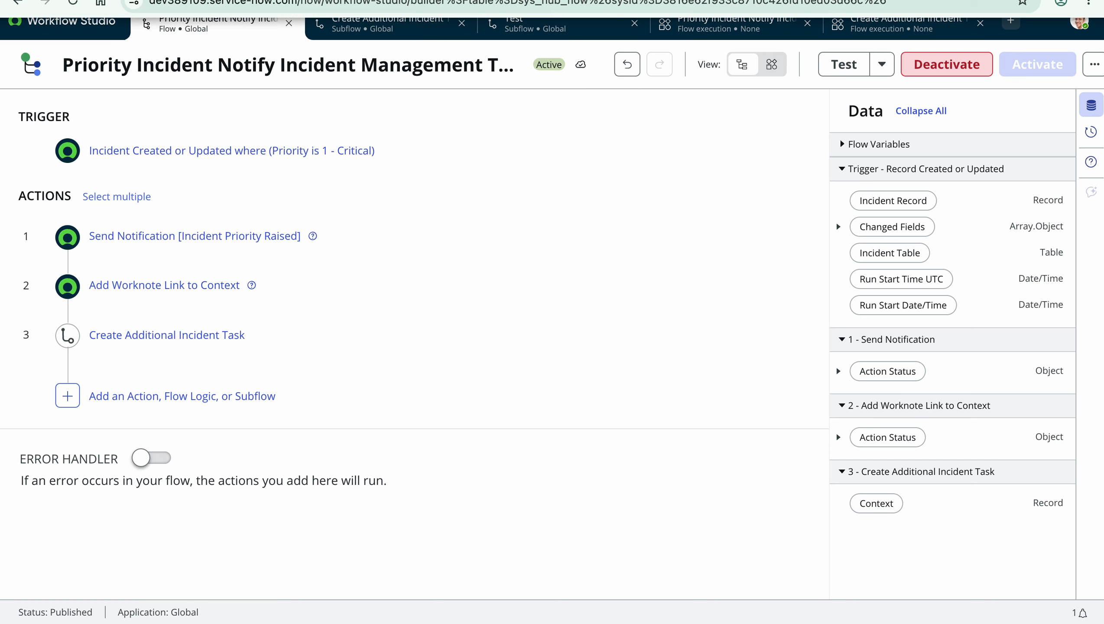
# In the new ServiceNow incident form, choose the caller from the recent selections and set the short description to "test".
pyautogui.click(350, 1)
pyautogui.click(357, 127)
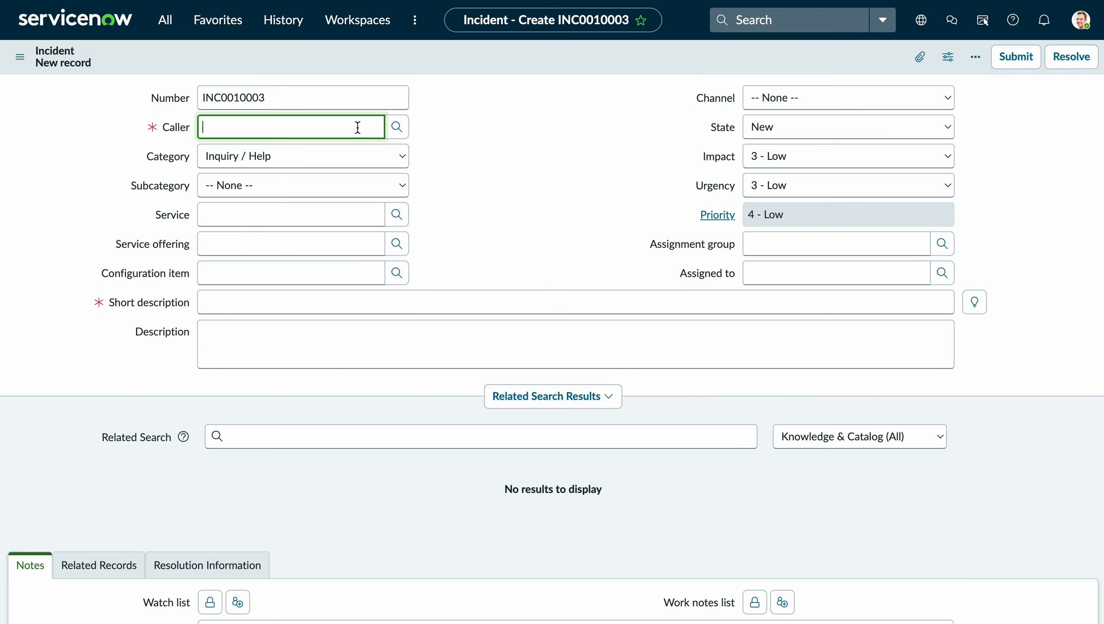
pyautogui.write('**')
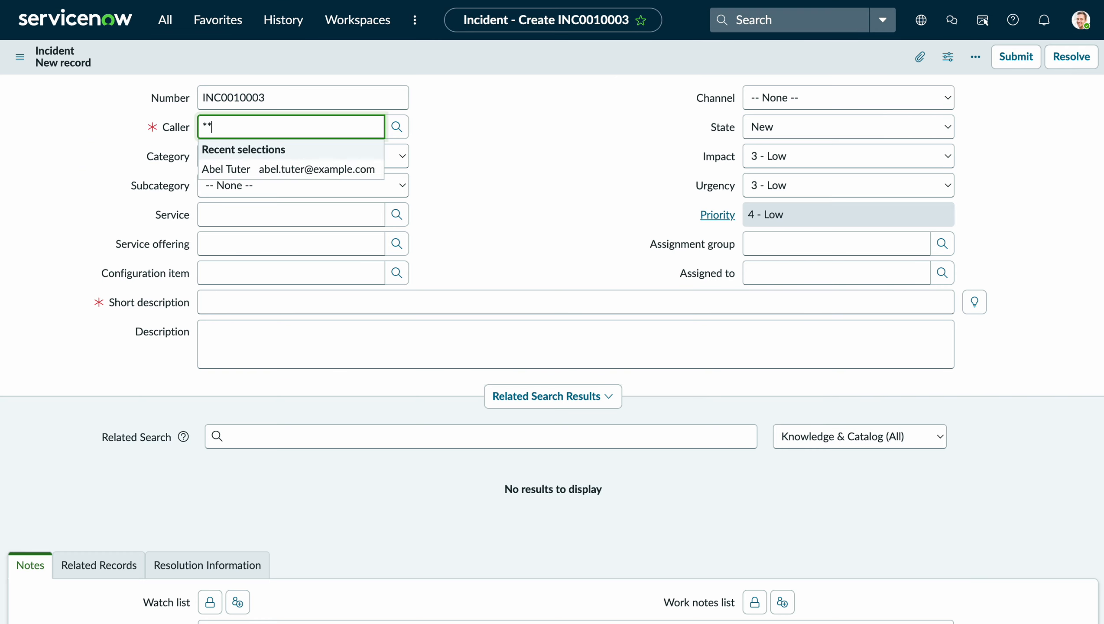
pyautogui.click(345, 169)
pyautogui.click(315, 302)
pyautogui.write('test')
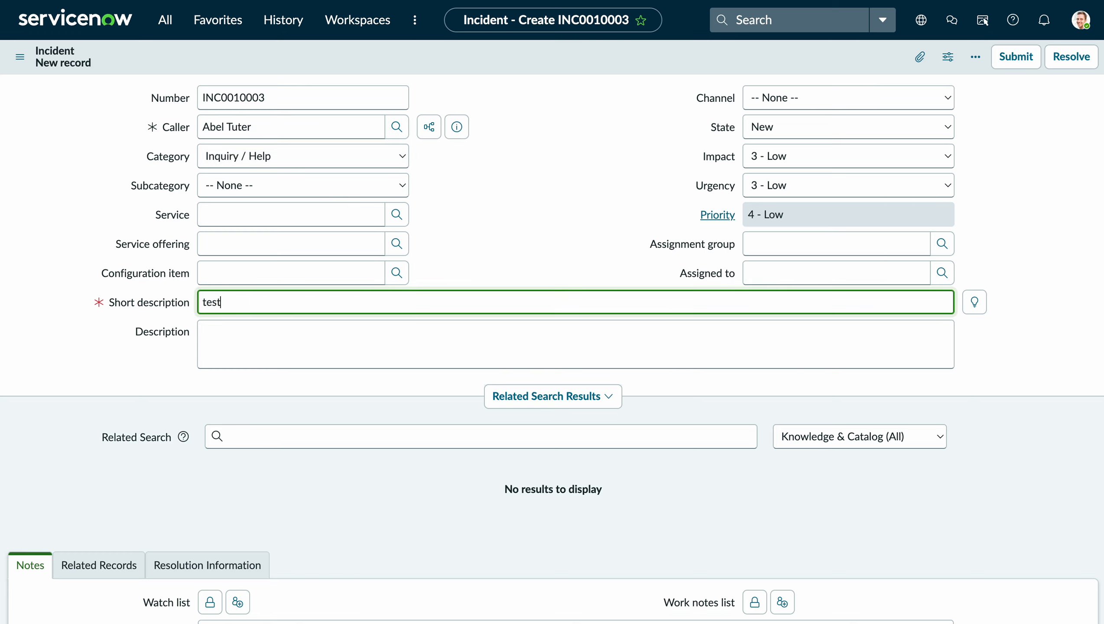
# Set the incident's Impact and Urgency to 1 - High and save the record without leaving the form.
pyautogui.click(902, 157)
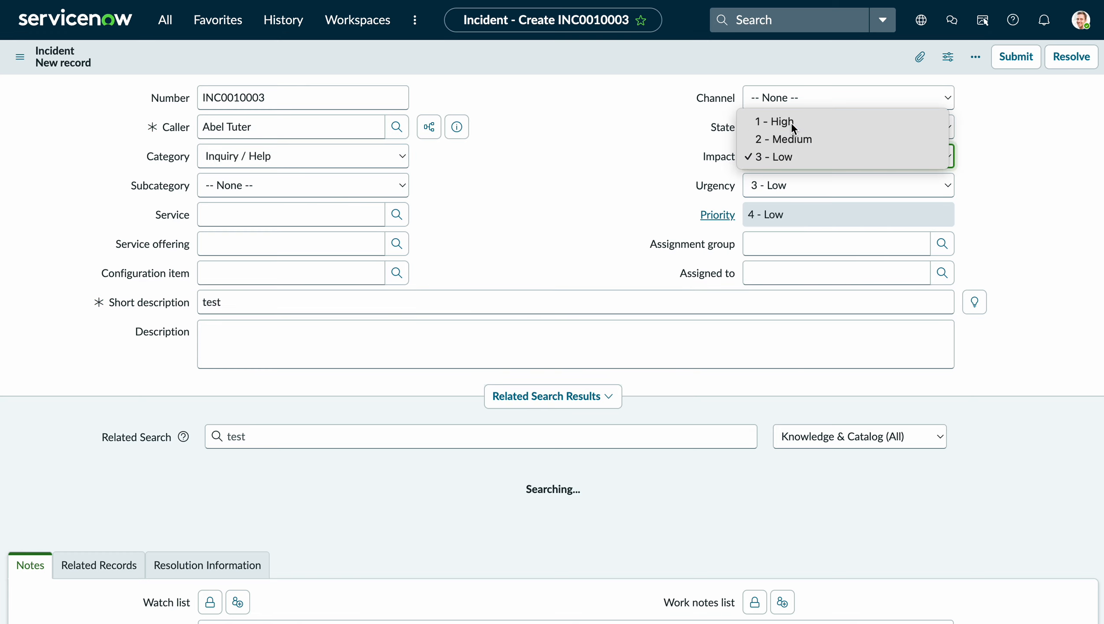
pyautogui.click(791, 123)
pyautogui.click(793, 186)
pyautogui.click(787, 150)
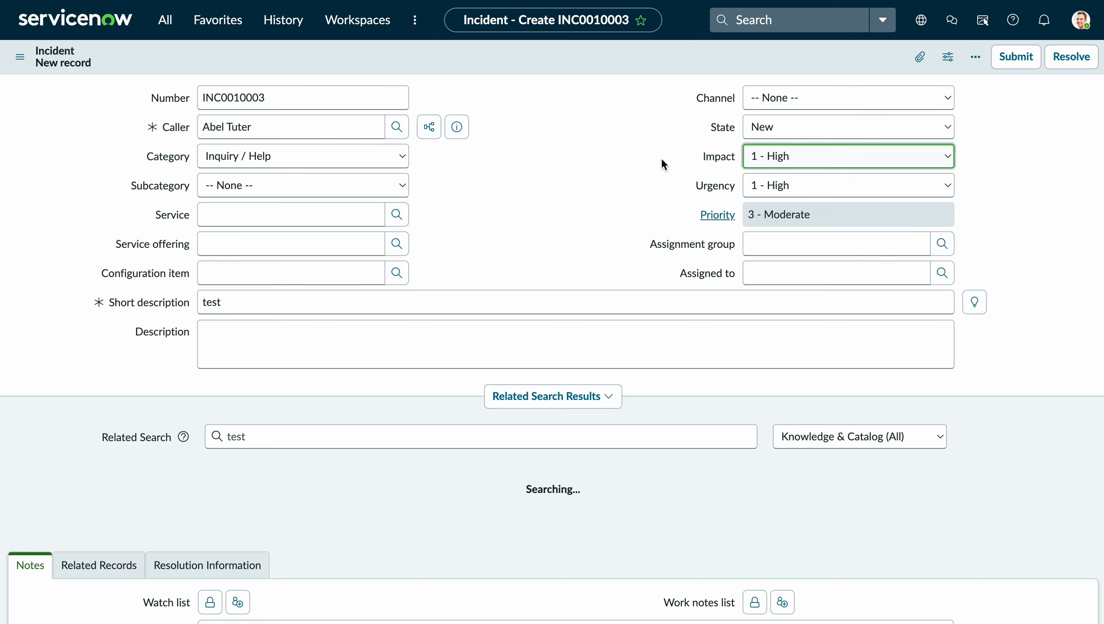
pyautogui.rightClick(684, 60)
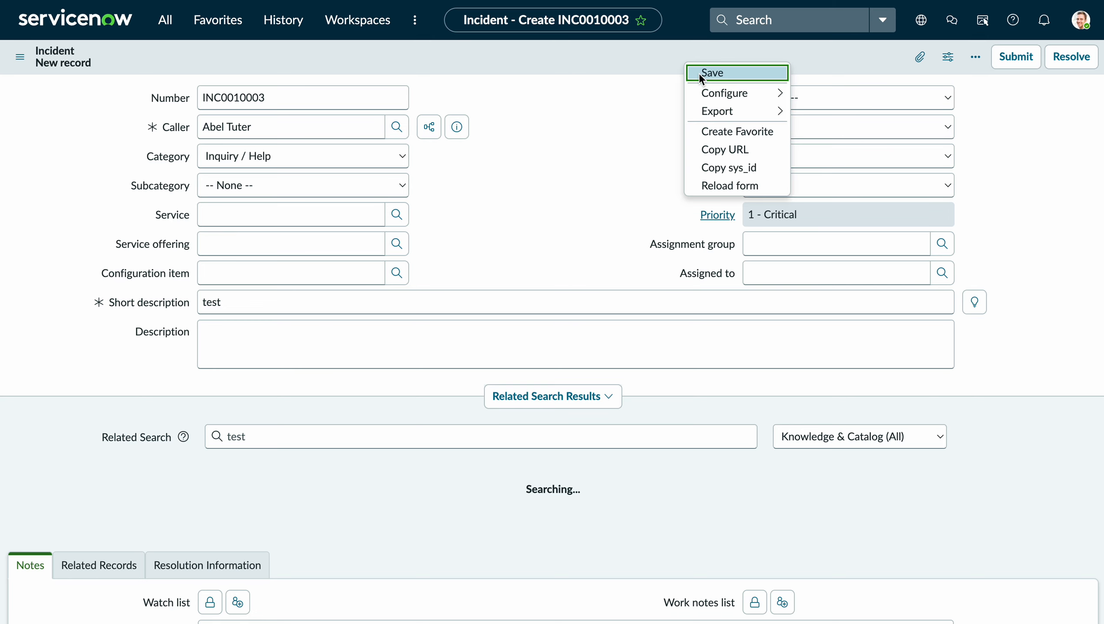
pyautogui.click(699, 72)
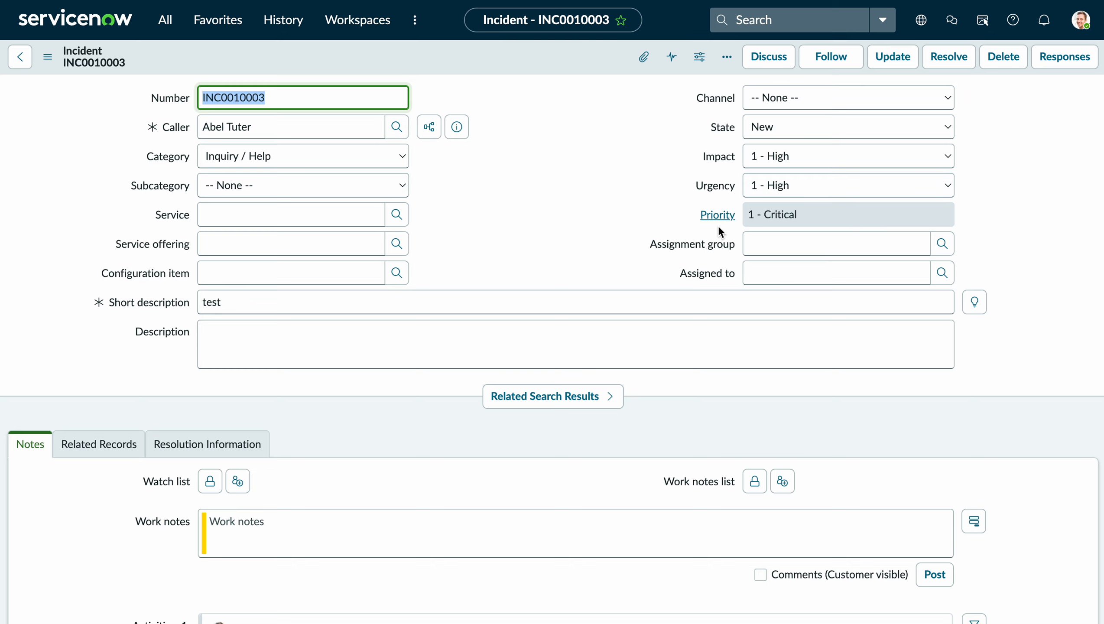
# Check the saved incident's activities and related Incident Tasks, and reload the form.
pyautogui.scroll(-8, 551, 209)
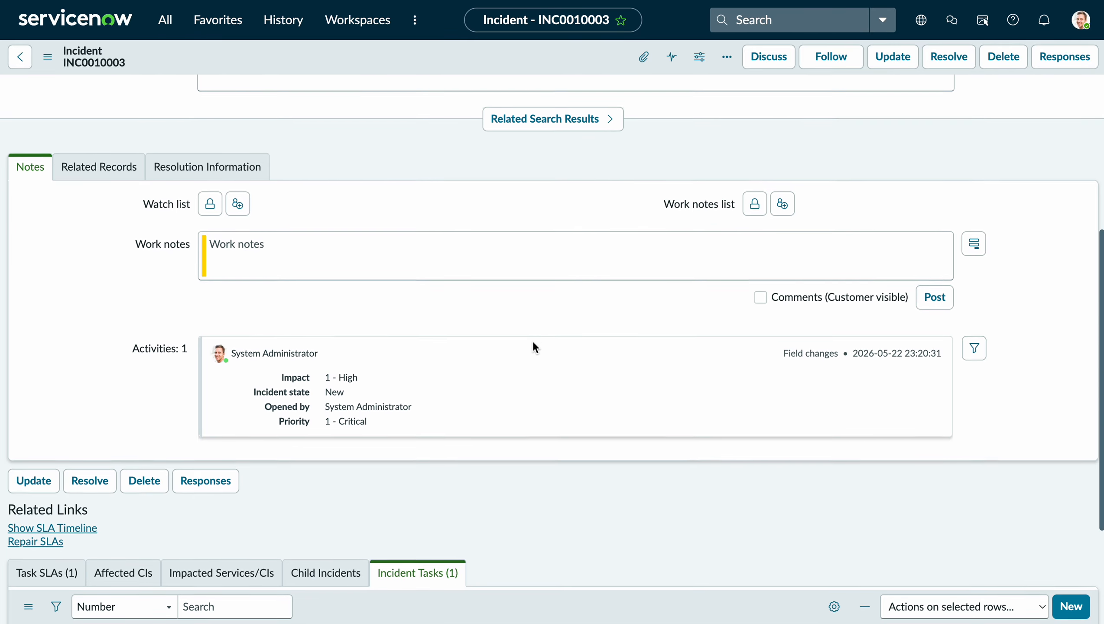
pyautogui.scroll(-2, 533, 342)
pyautogui.scroll(4, 524, 297)
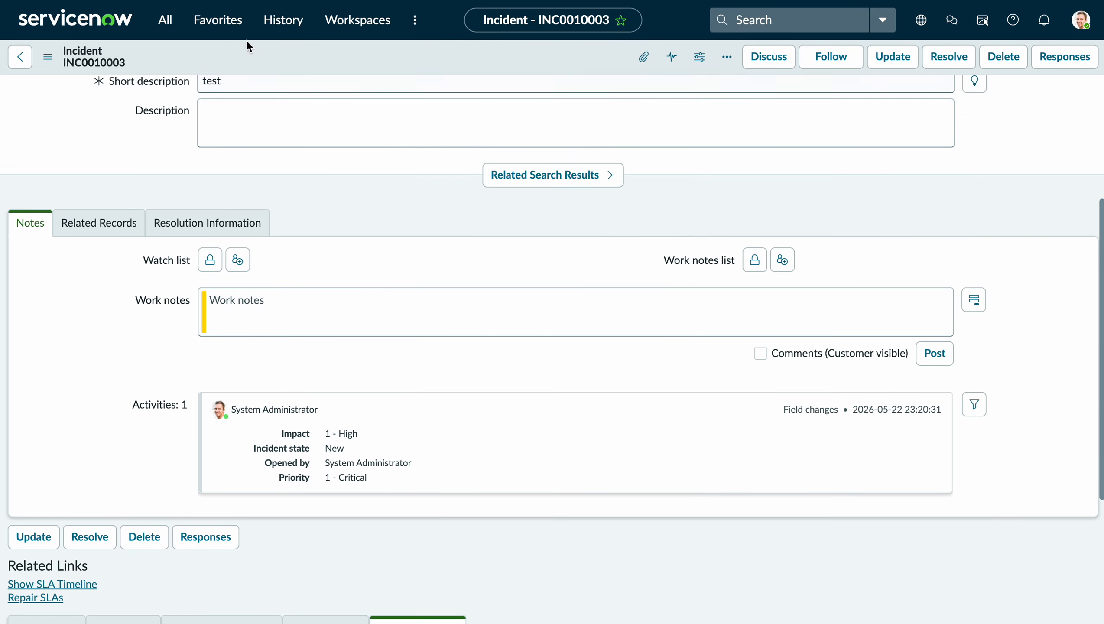
pyautogui.rightClick(345, 56)
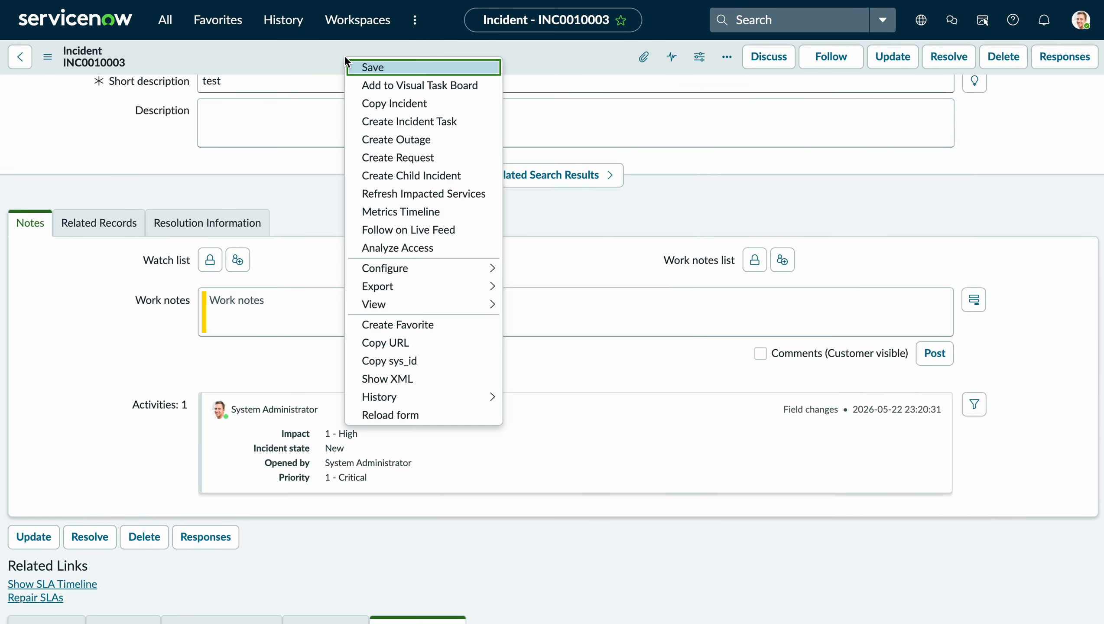
pyautogui.click(393, 415)
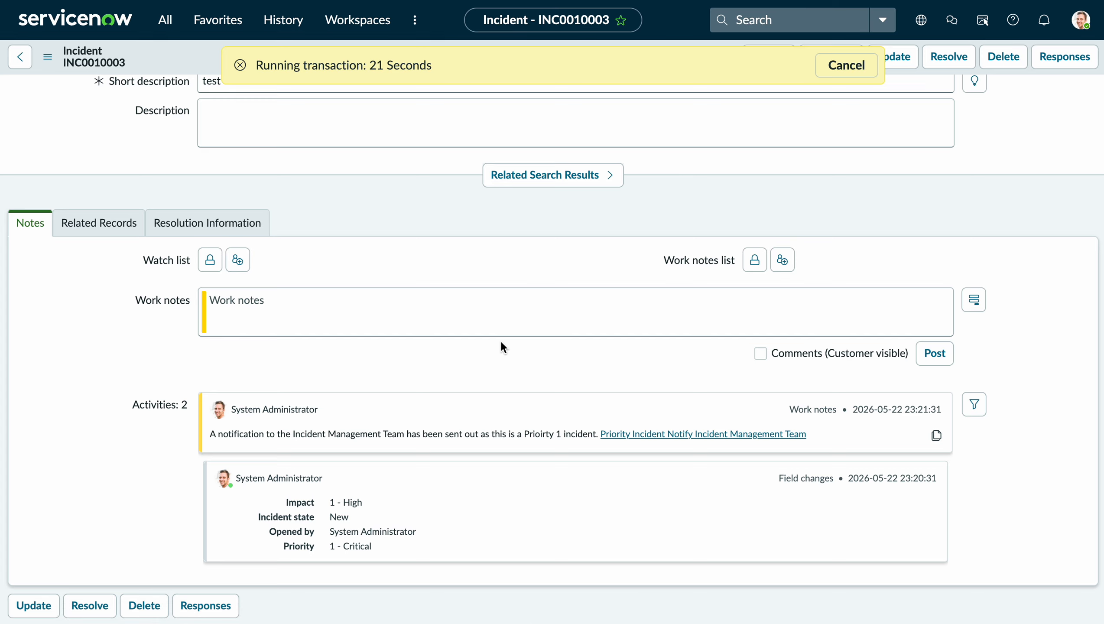
# Review the incident's activities and related Incident Tasks, and open the Set up War Room task.
pyautogui.scroll(-5, 502, 343)
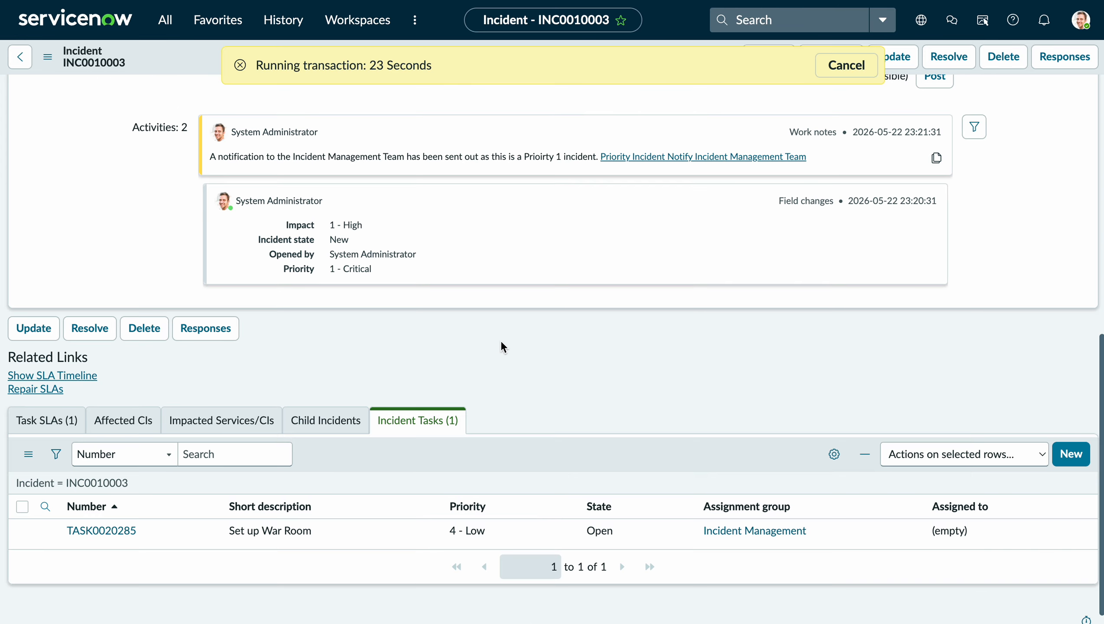
pyautogui.scroll(-10, 366, 401)
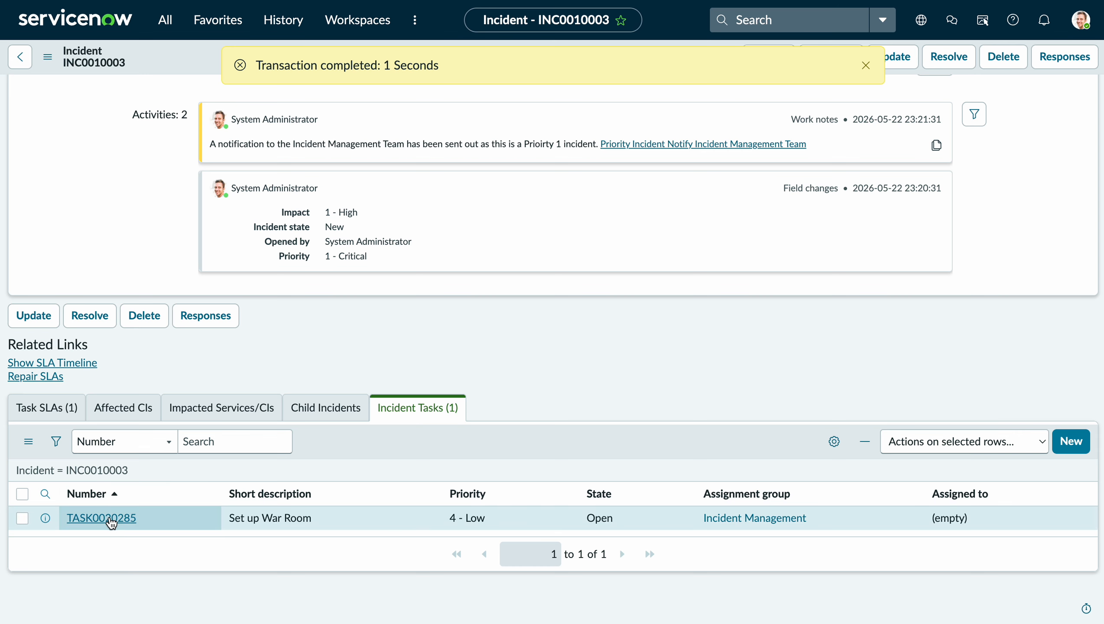
pyautogui.click(112, 522)
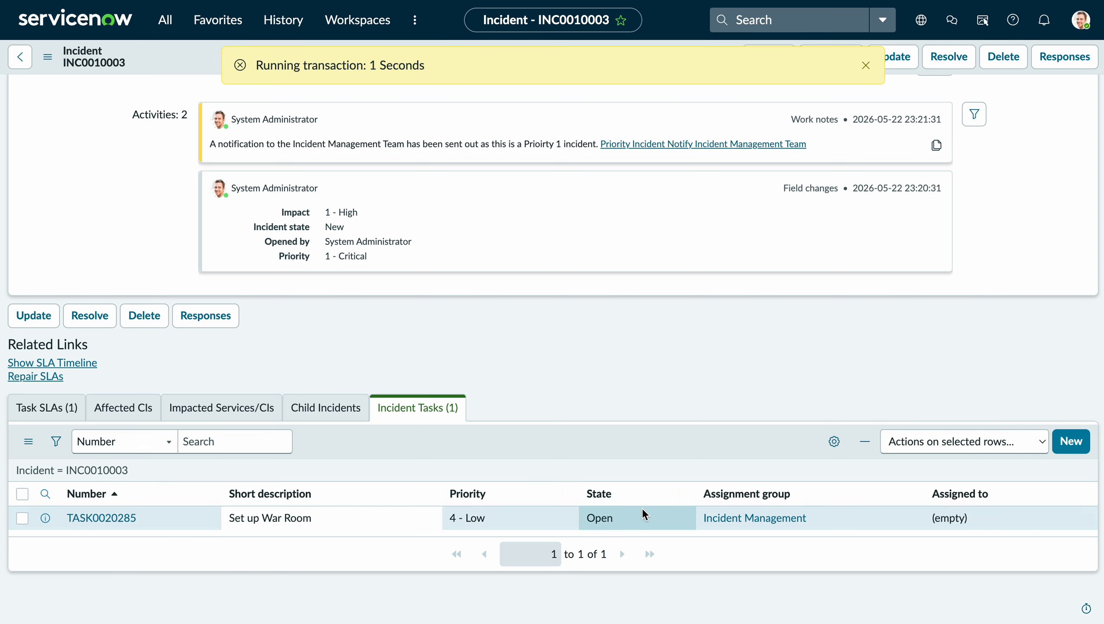